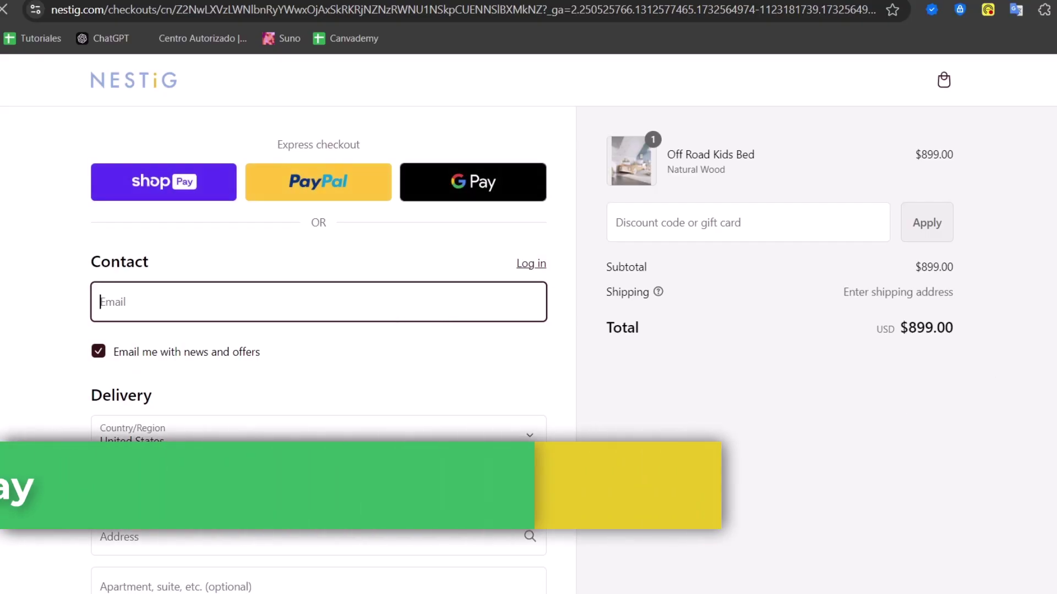
Check the $899.00 order subtotal and scroll down to the Payment section with Shop Pay selected
left_click_drag(920, 265, 967, 276)
left_click(637, 274)
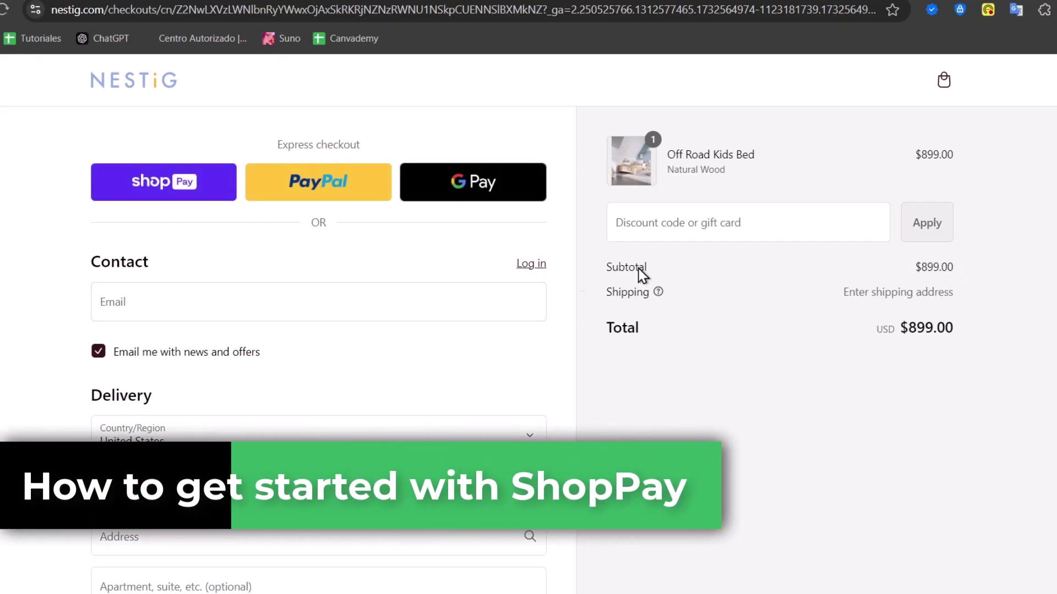
scroll(541, 348, "down", 14)
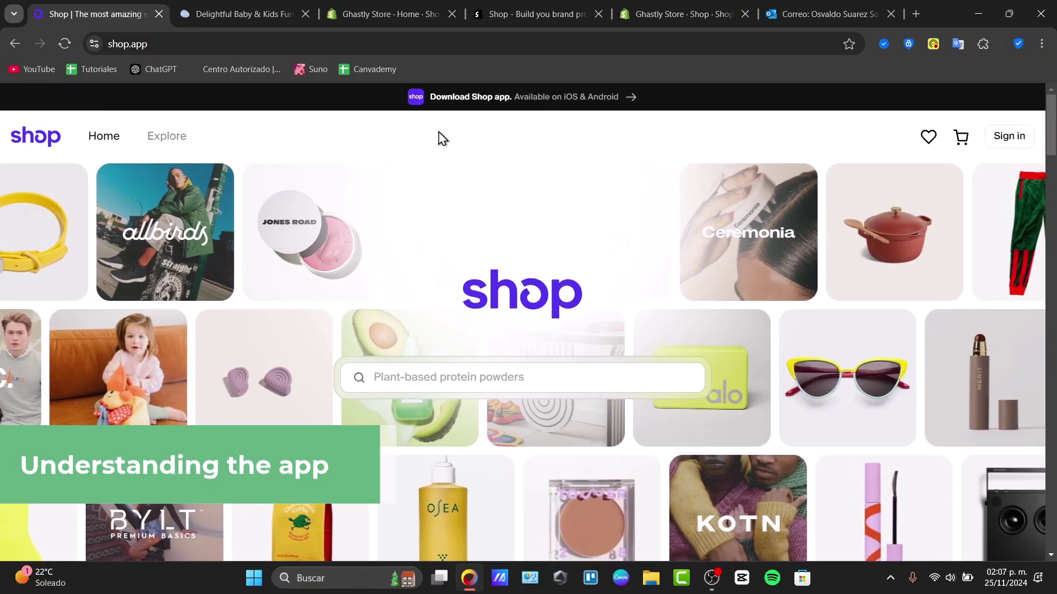
Browse the shop.app home feed, then go to the Explore categories page
scroll(543, 271, "down", 10)
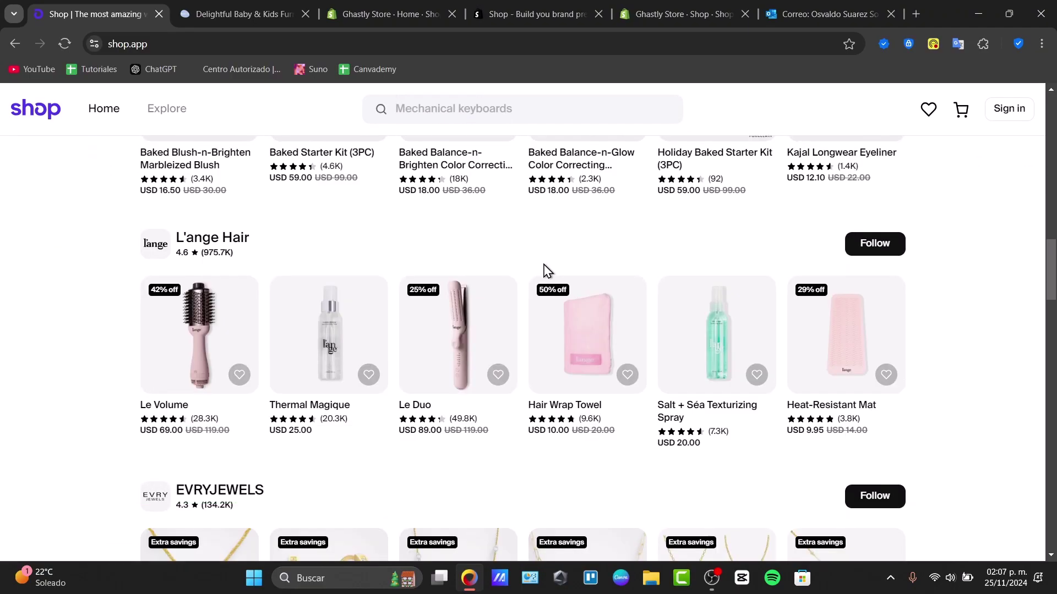
scroll(542, 271, "up", 10)
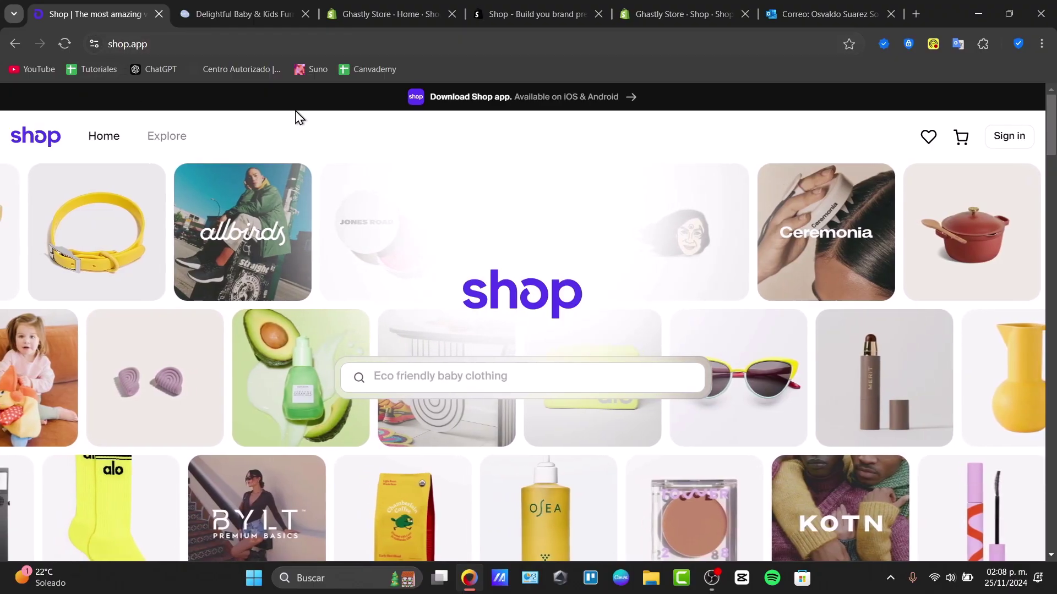
left_click(172, 140)
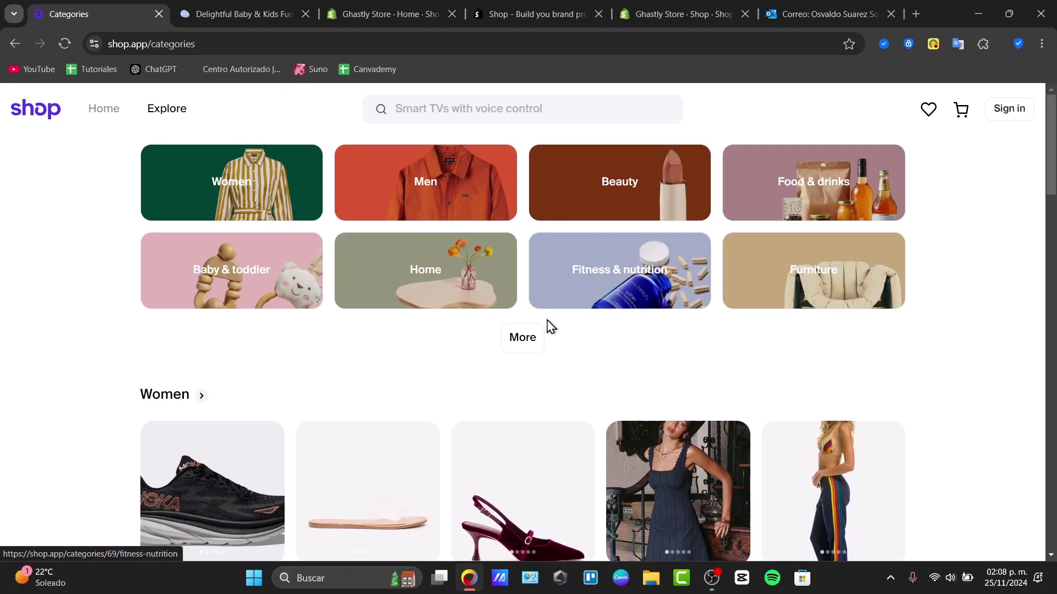
Open the Accessories category from More and scroll down to Featured brands and the Jewelry row
left_click(525, 335)
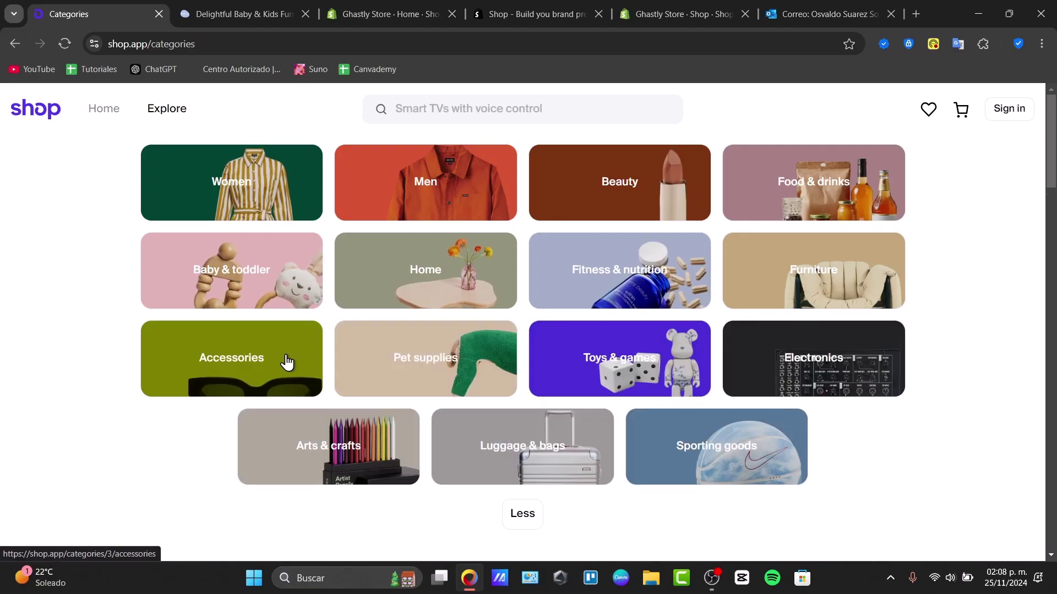
left_click(254, 363)
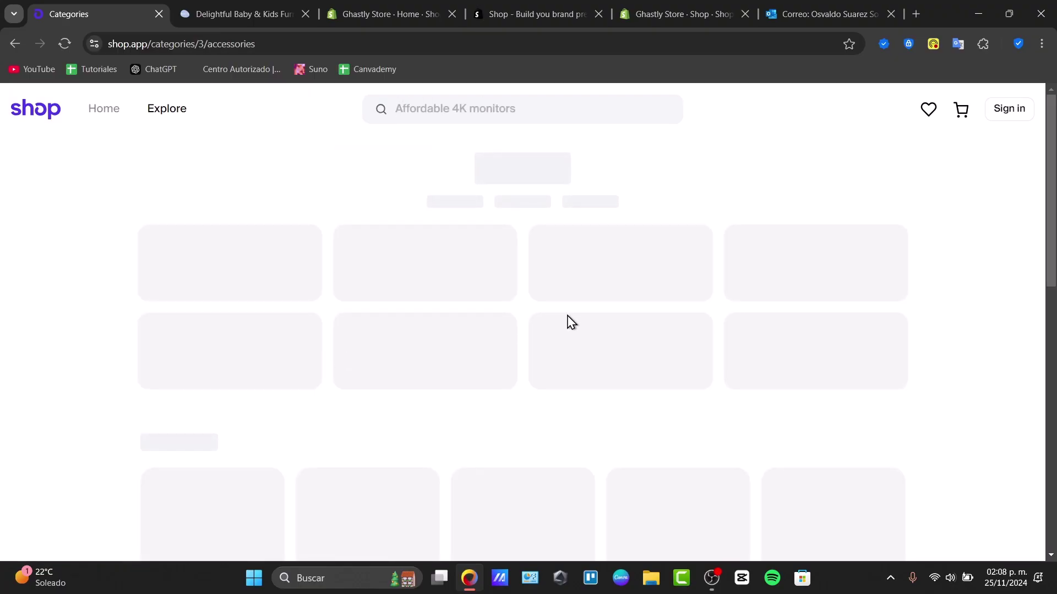
scroll(569, 324, "down", 4)
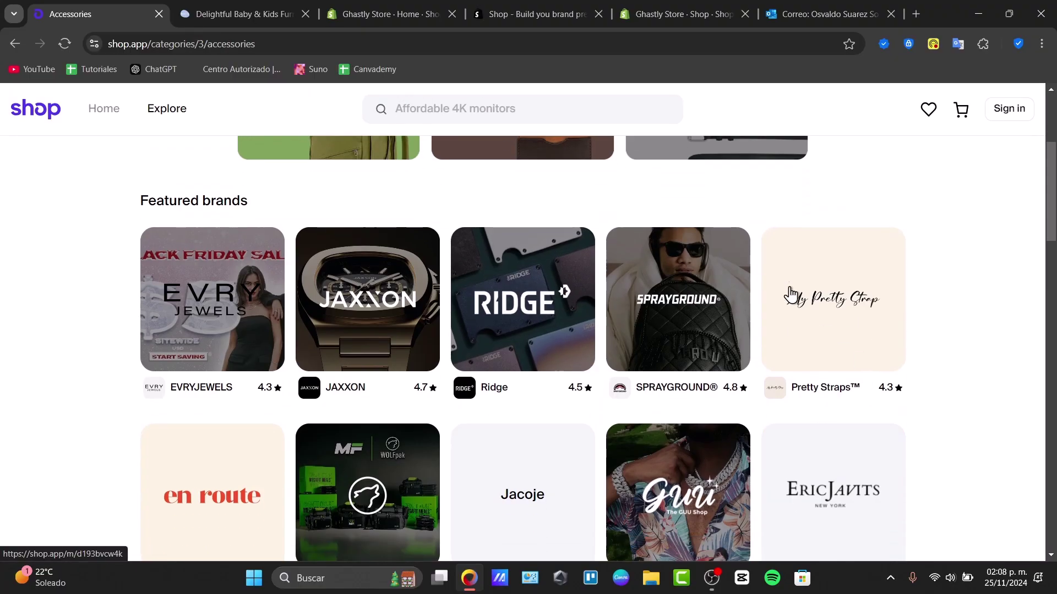
scroll(657, 427, "down", 3)
scroll(659, 427, "down", 1)
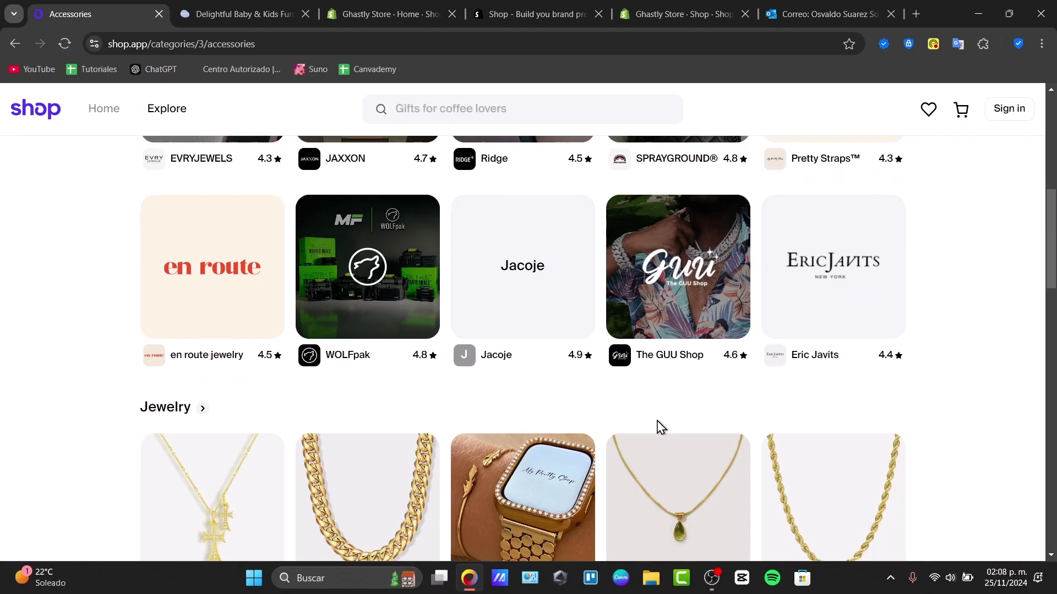
left_click(642, 4)
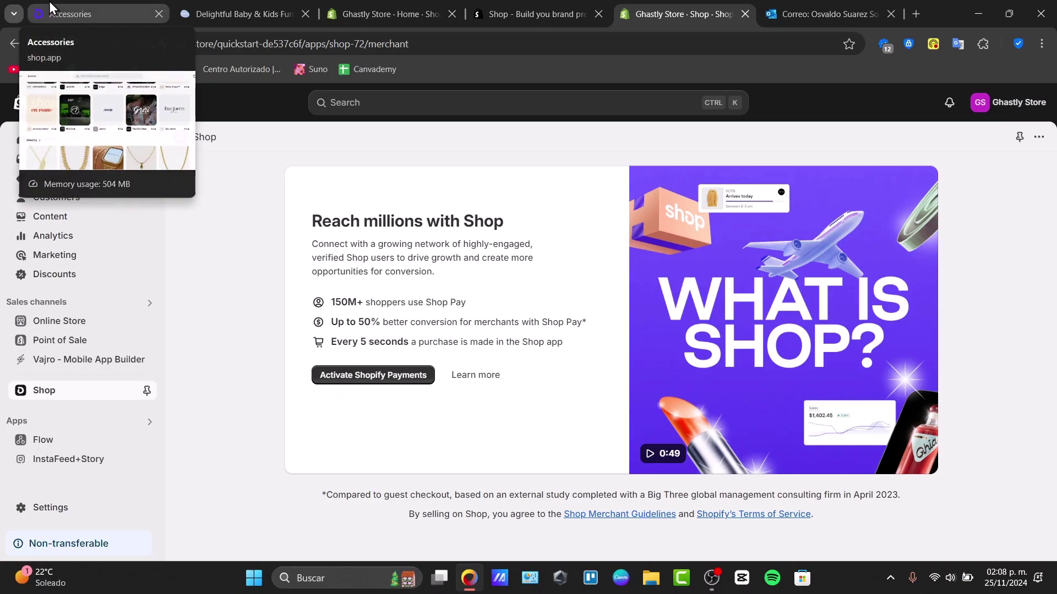
left_click(142, 8)
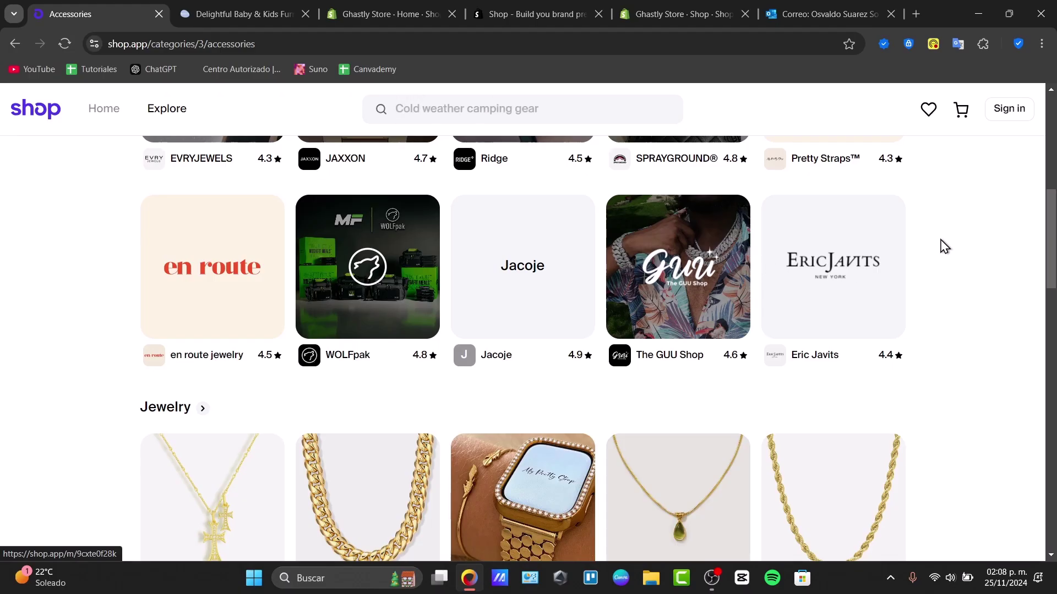
Bring up the Shop sign-in dialog and put the cursor in its empty Email field
left_click(1011, 112)
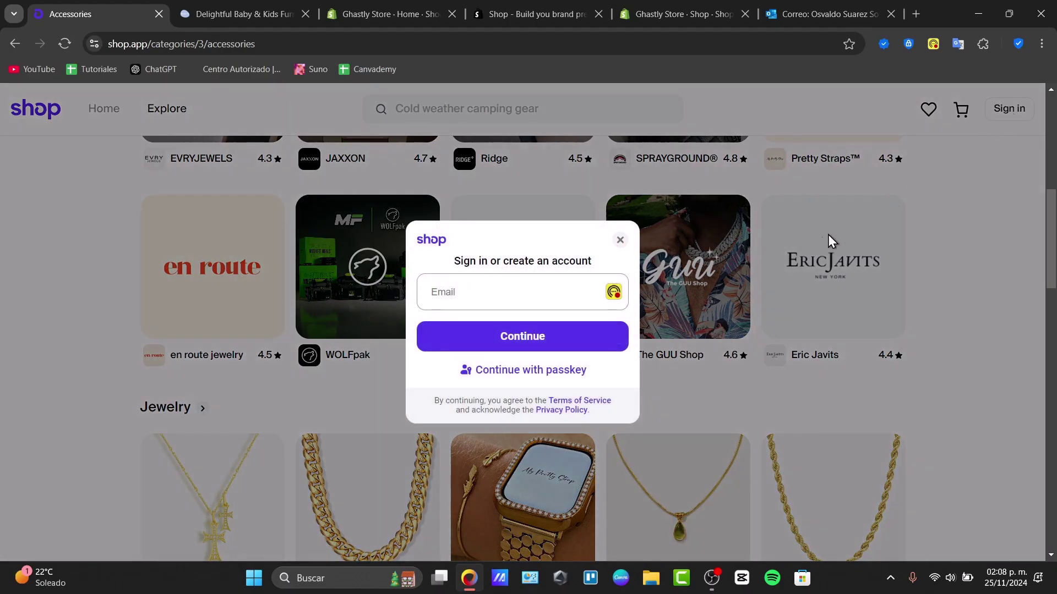
left_click_drag(455, 260, 614, 270)
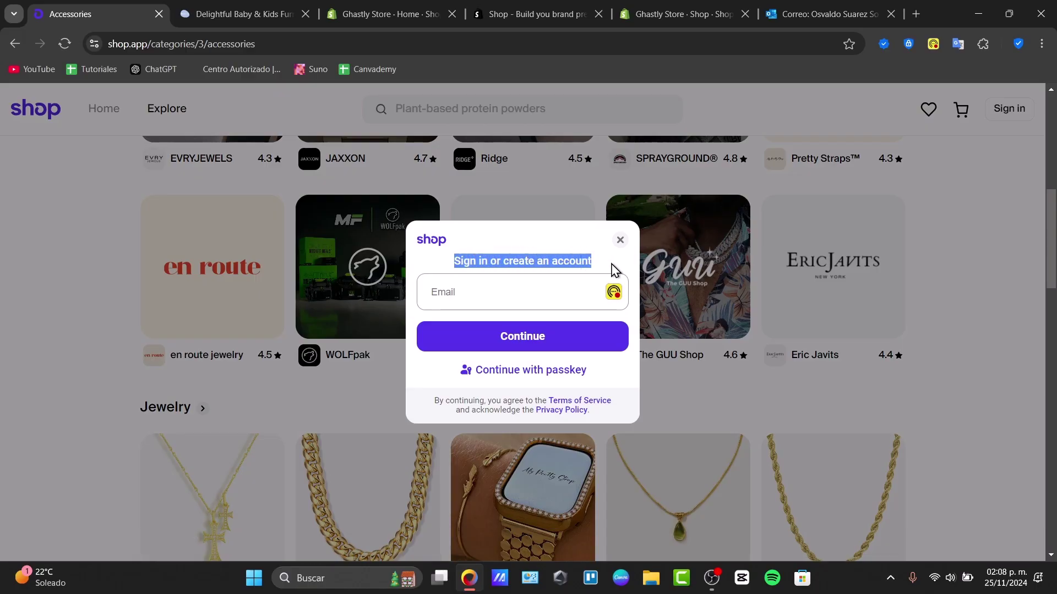
left_click(553, 293)
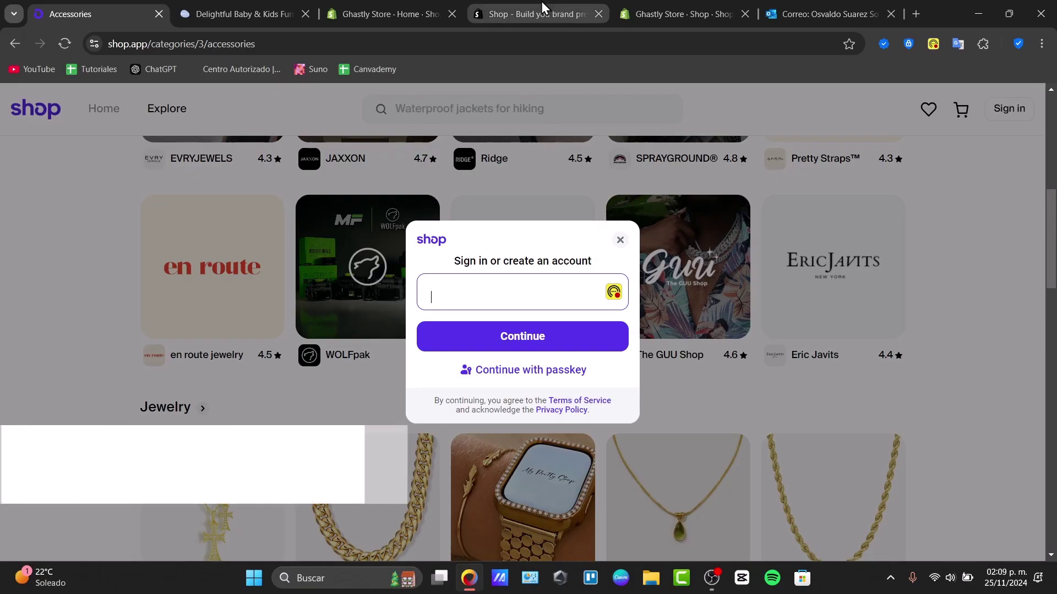
Look over the store admin's Shop page, admin home and Shop app listing tabs
left_click(713, 7)
left_click(395, 8)
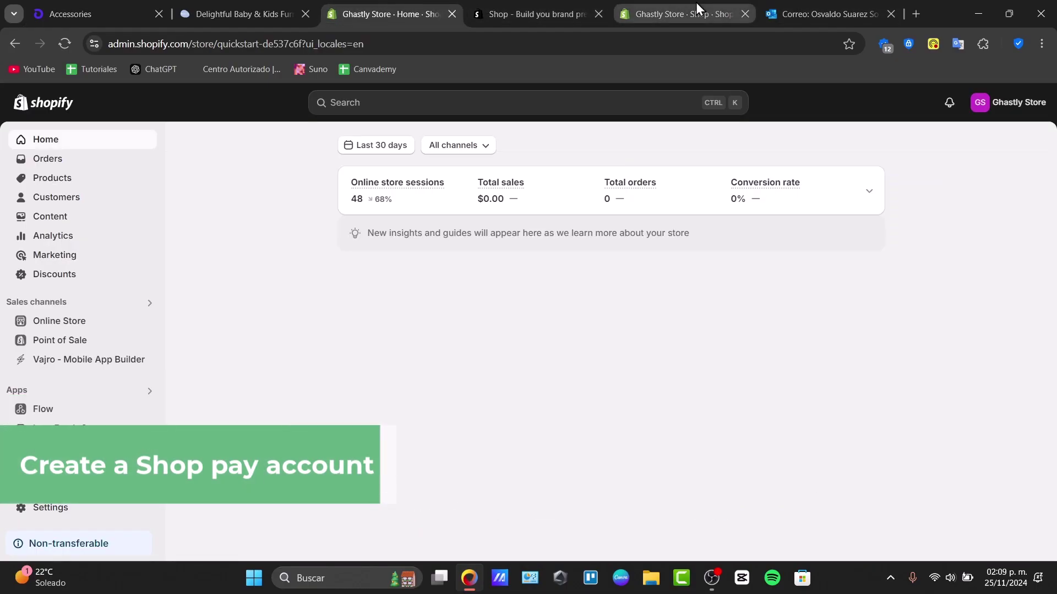
left_click(518, 10)
Search Google for 'elegiblity shopify payments' and open the Help Center article's supported-country list
left_click(917, 5)
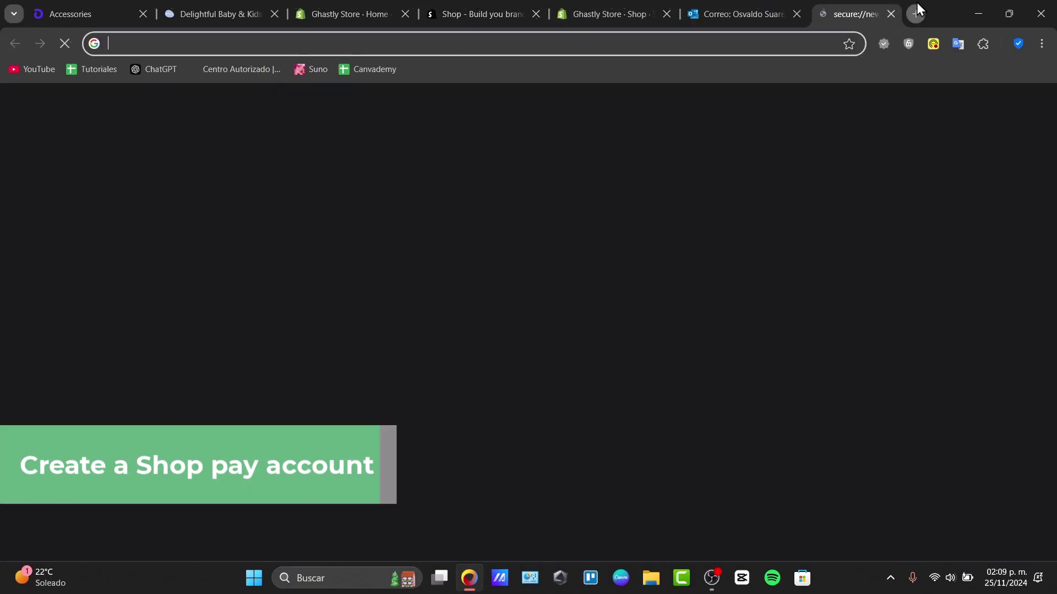
type("elegiblity sh")
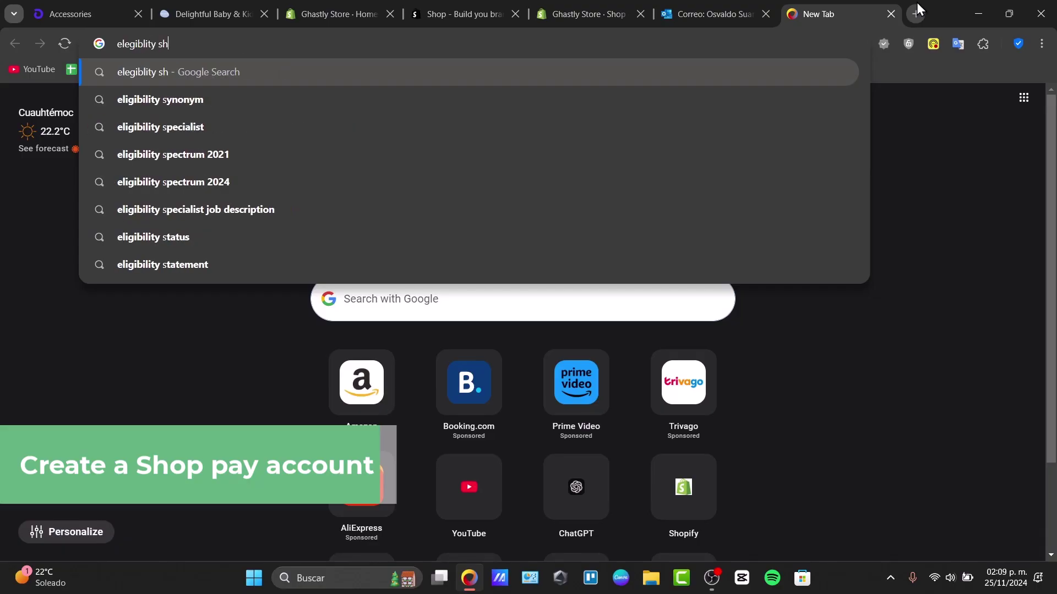
type("opify payments")
key("Return")
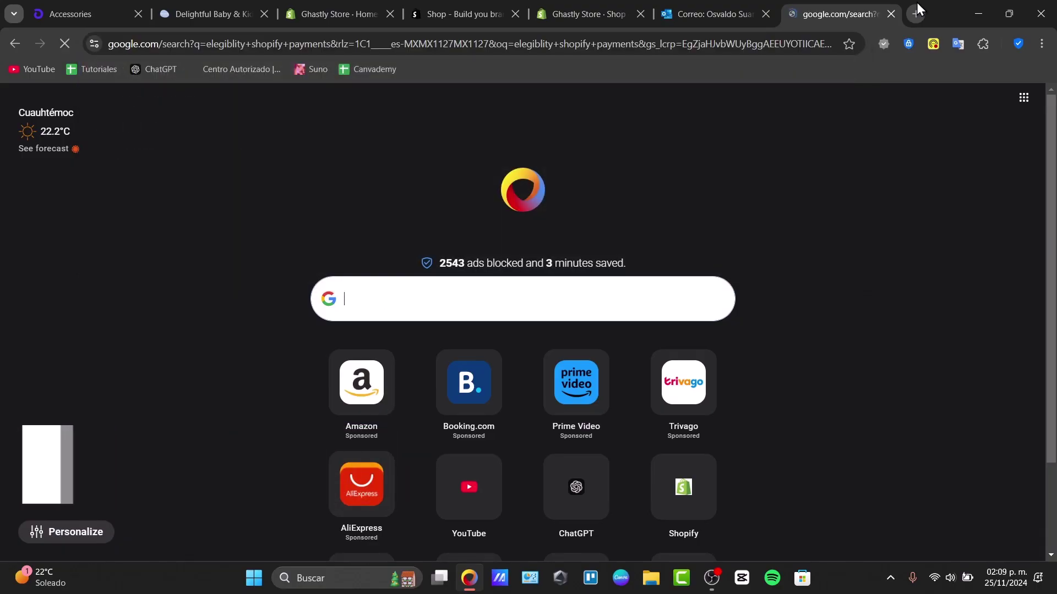
scroll(697, 336, "down", 4)
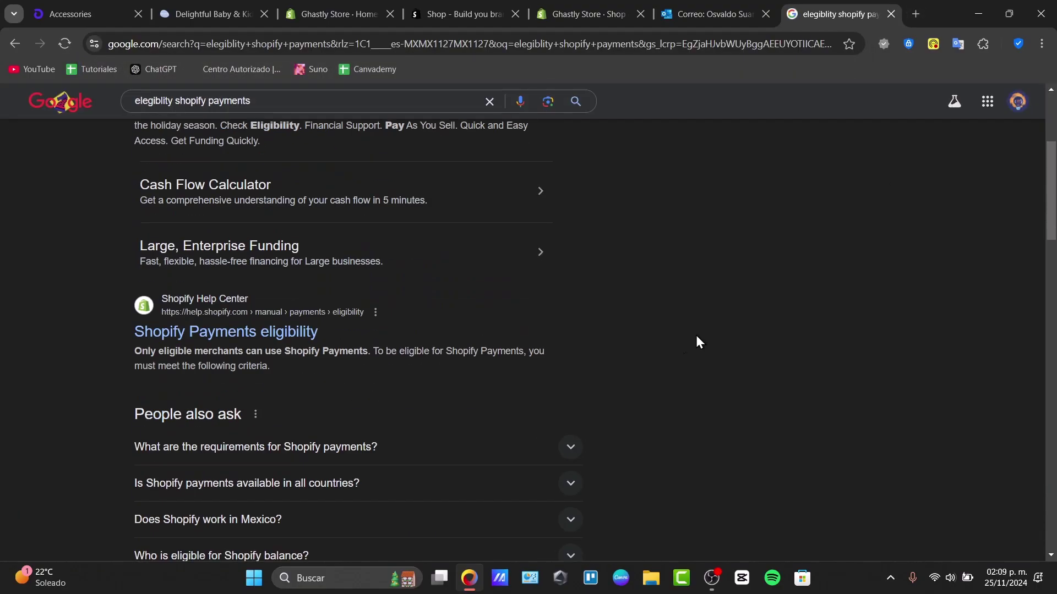
left_click(280, 340)
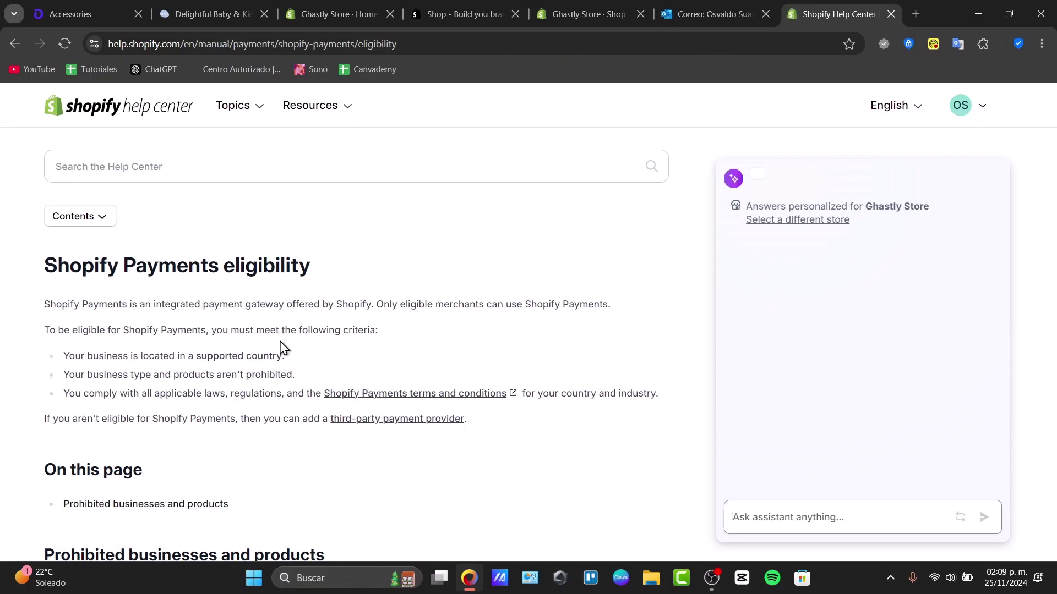
scroll(300, 356, "down", 10)
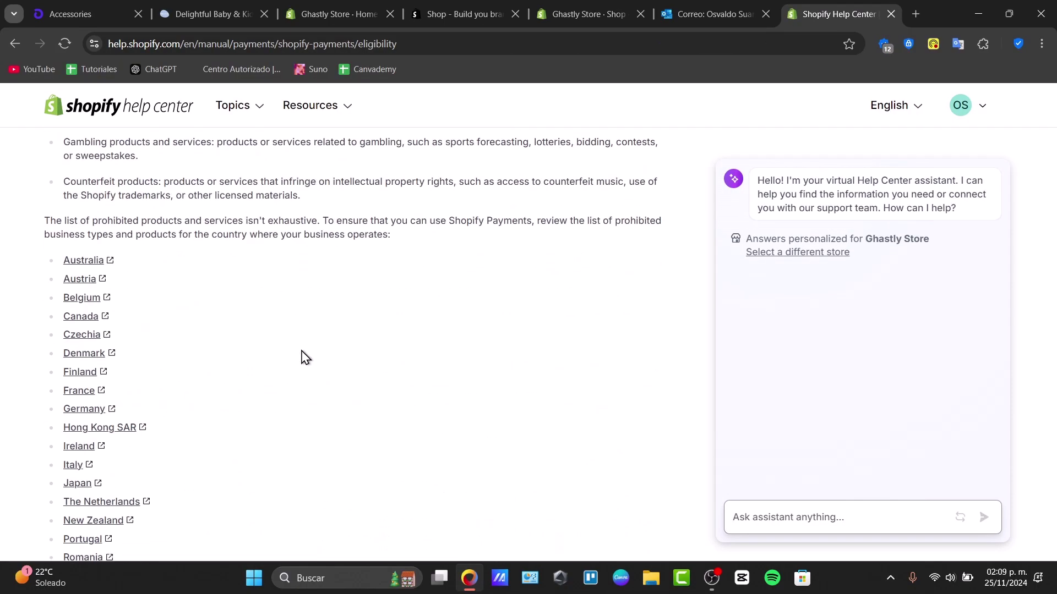
scroll(104, 386, "down", 4)
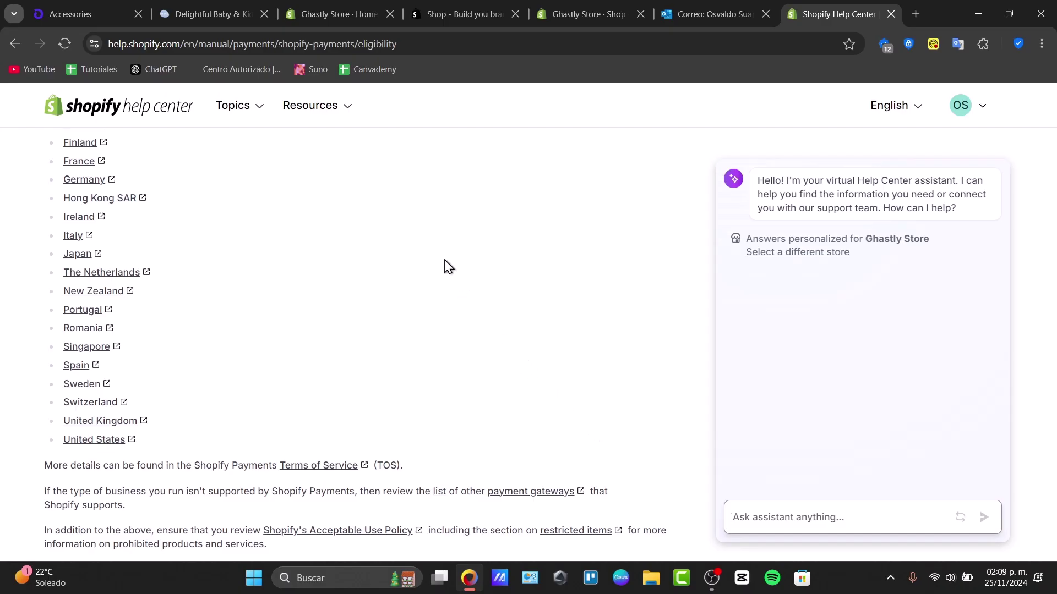
Add the Off Road Kids Bed to the Nestig cart and proceed to checkout
left_click(214, 13)
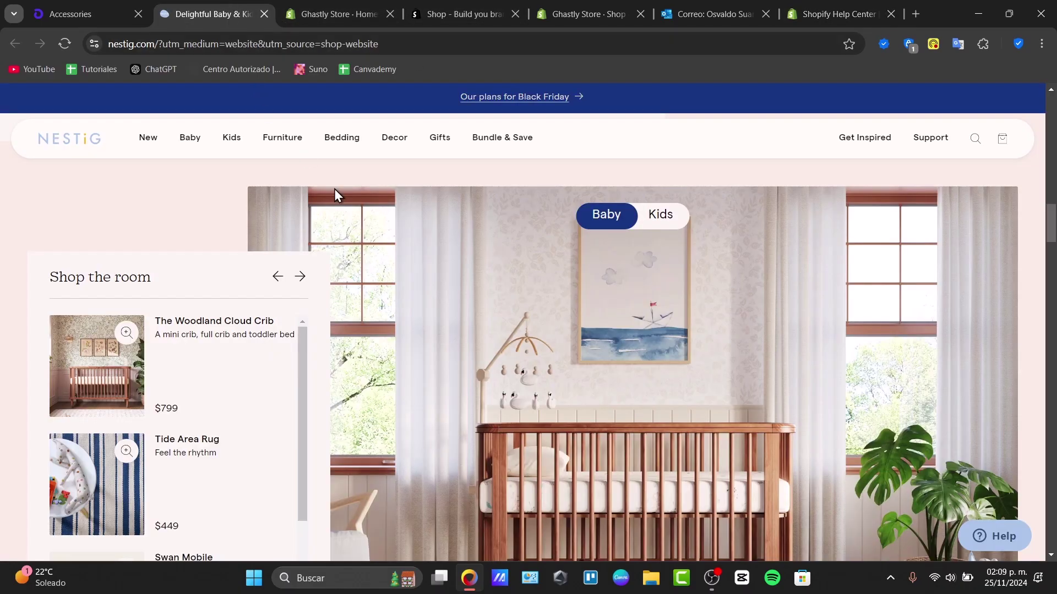
scroll(465, 451, "down", 4)
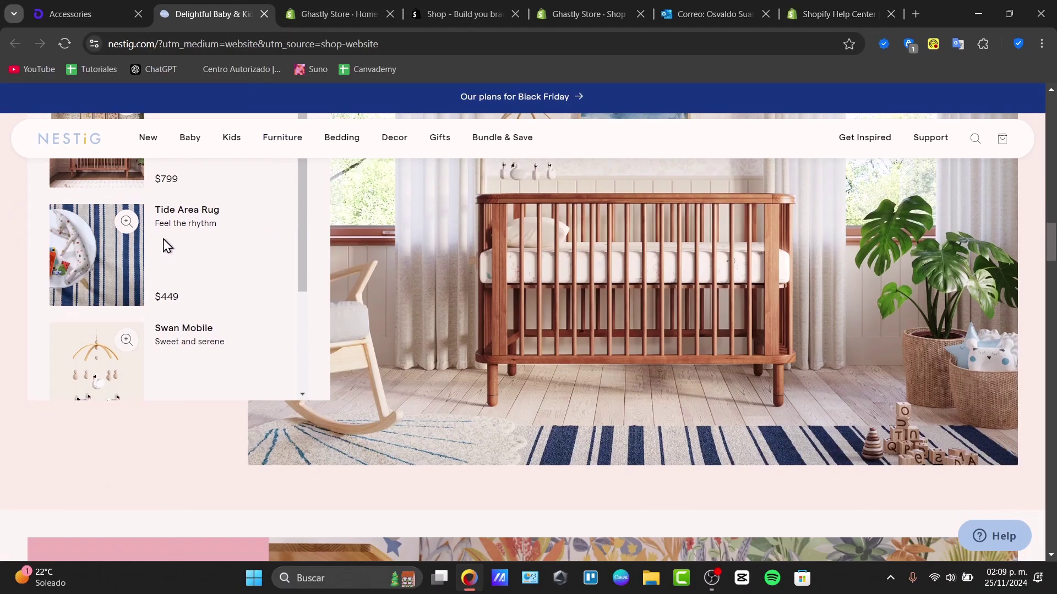
left_click(214, 192)
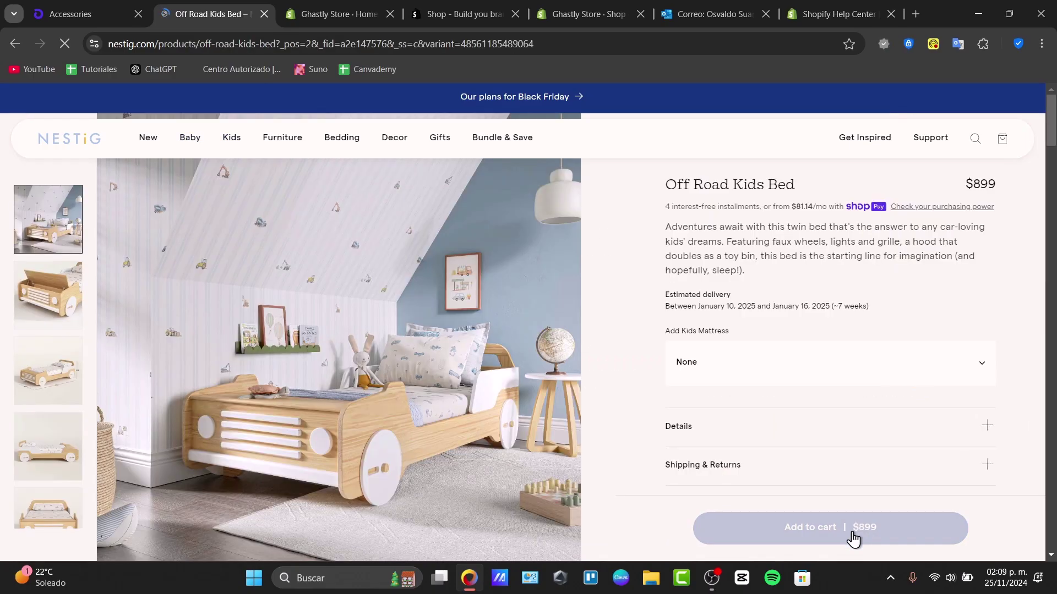
left_click(853, 540)
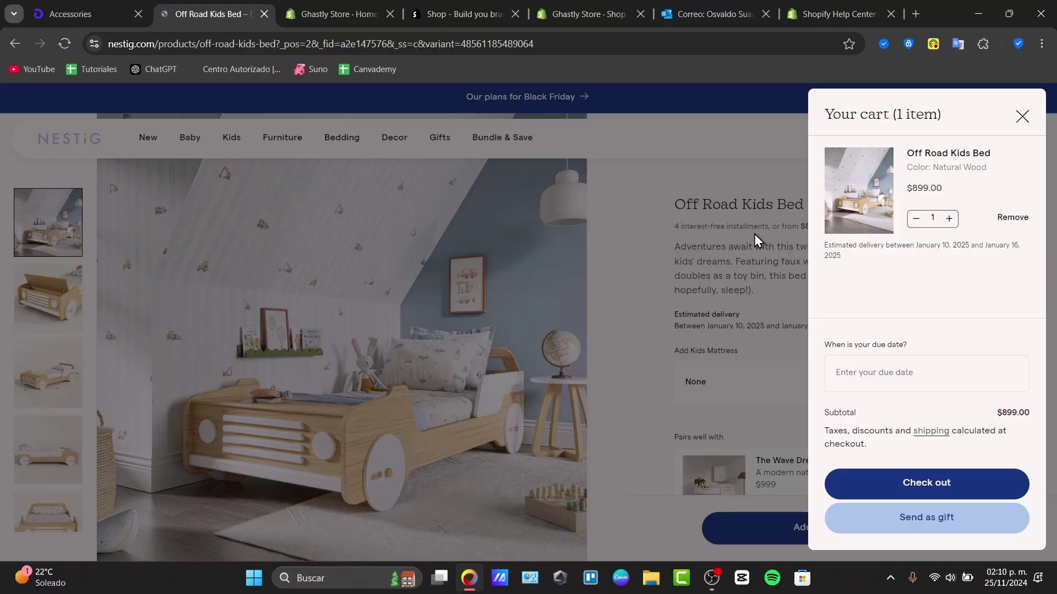
left_click(754, 234)
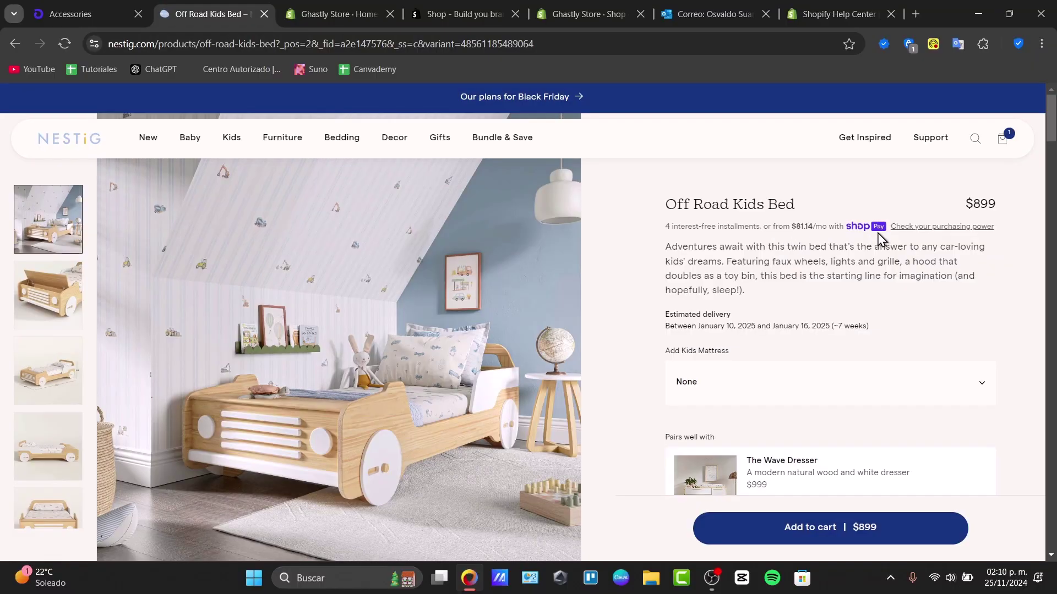
left_click(1002, 144)
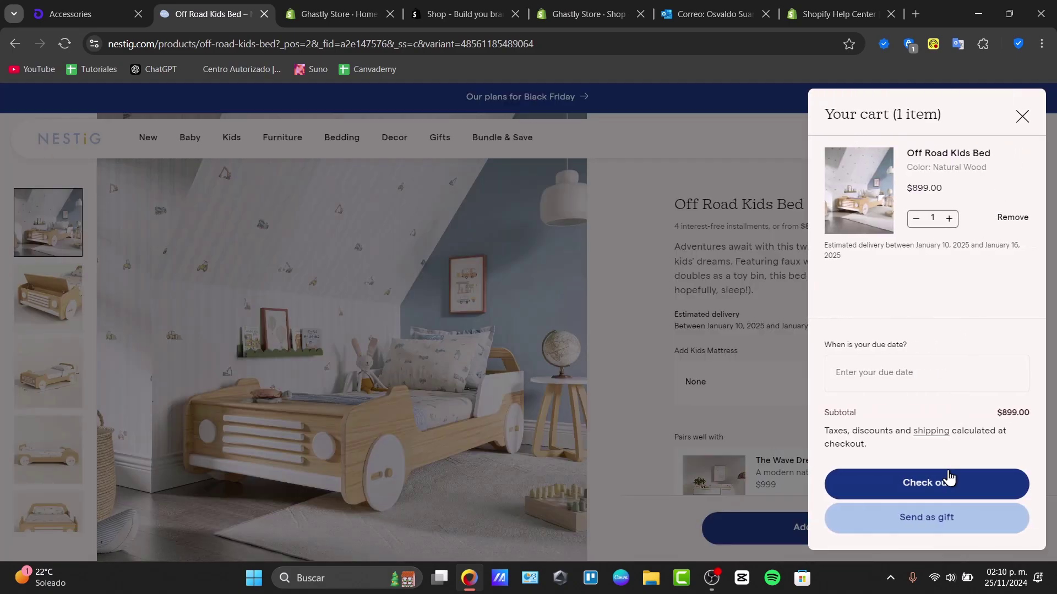
left_click(948, 477)
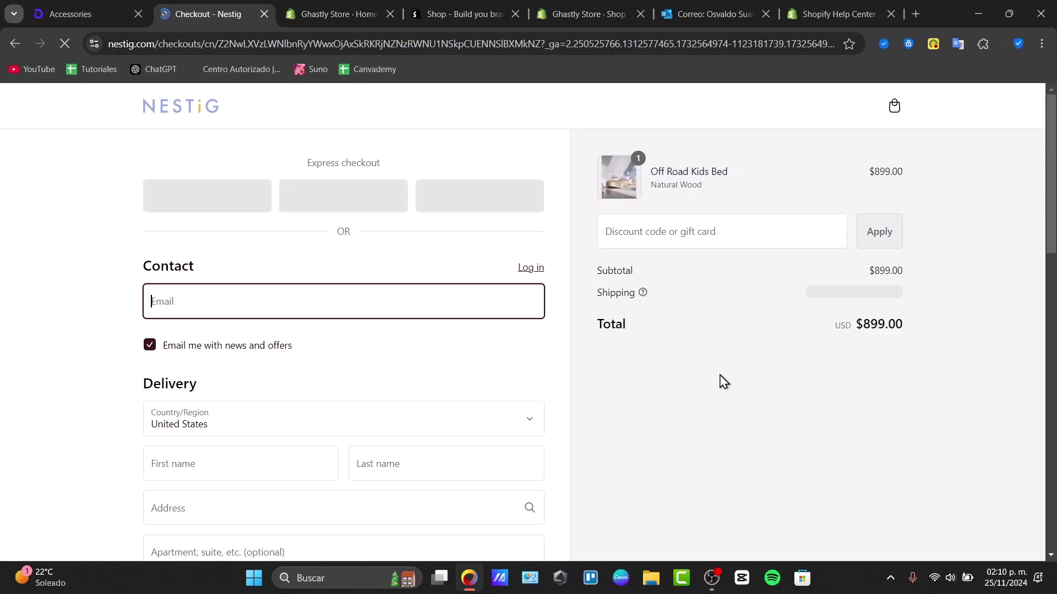
Select Shop Pay as the payment method, apply all coupon codes, and dismiss the Coupons popup
scroll(710, 380, "down", 14)
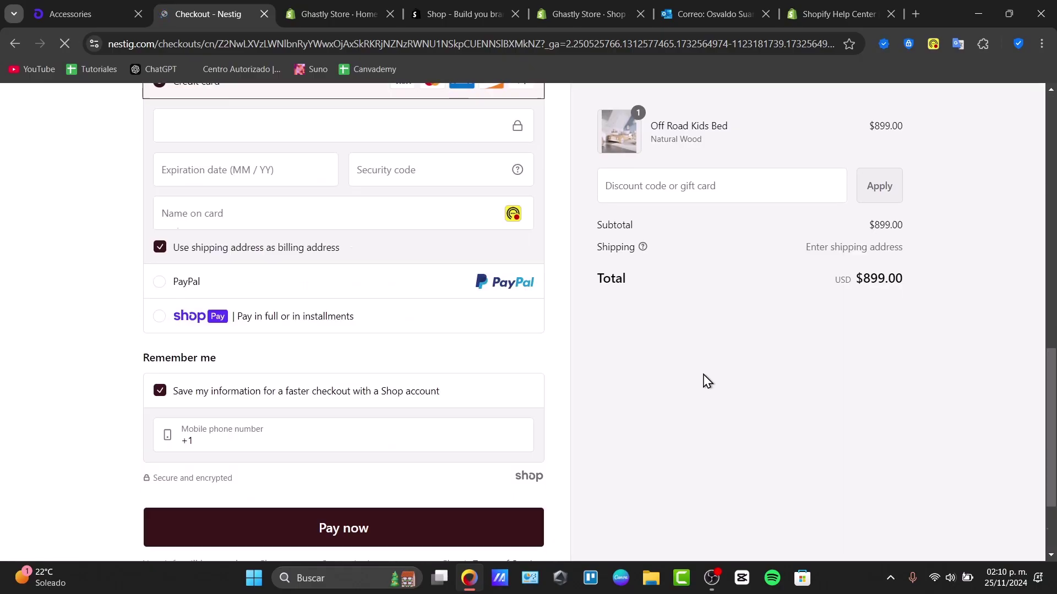
scroll(707, 381, "down", 6)
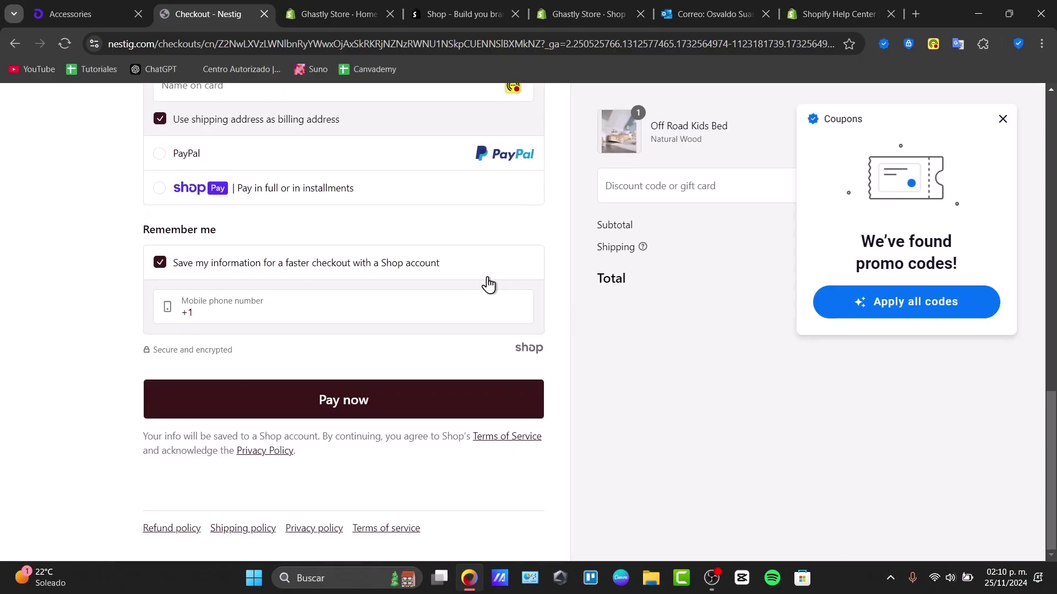
left_click(160, 190)
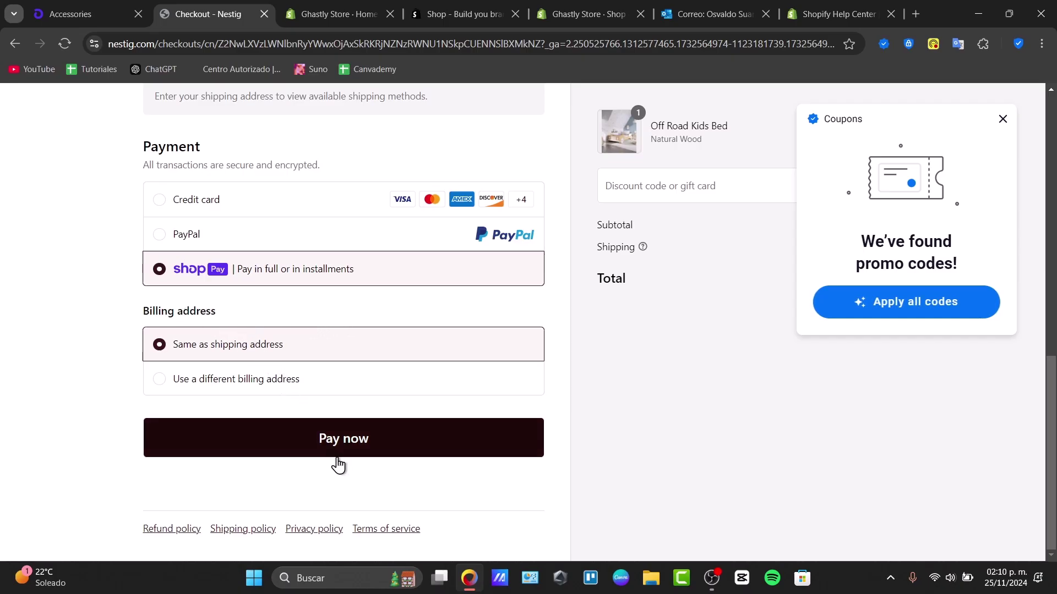
left_click(844, 303)
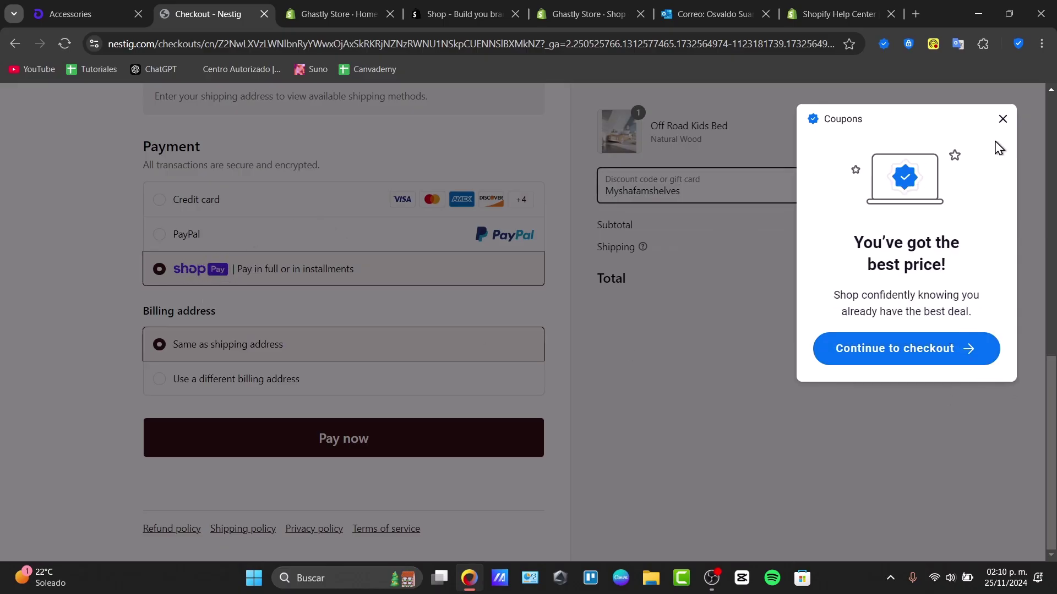
left_click(1002, 119)
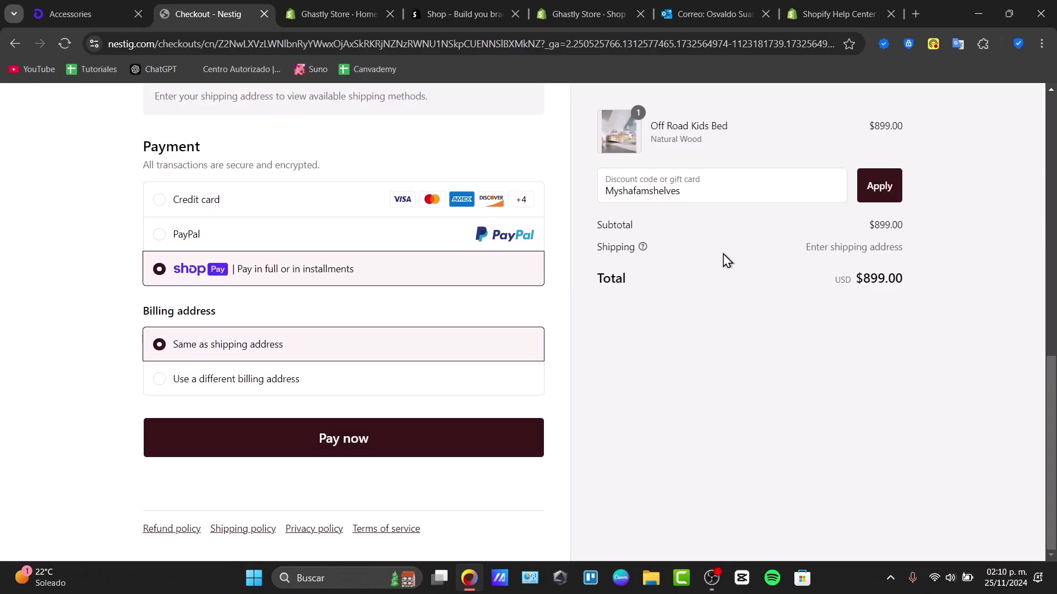
Start Shop Pay express checkout from the top of the checkout page
scroll(527, 324, "up", 8)
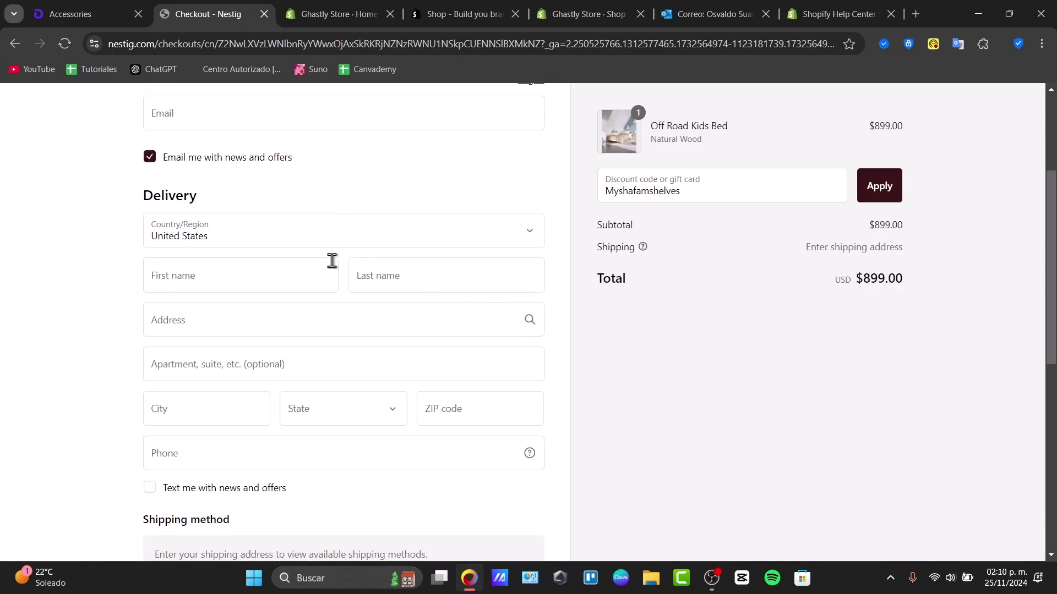
scroll(243, 353, "up", 4)
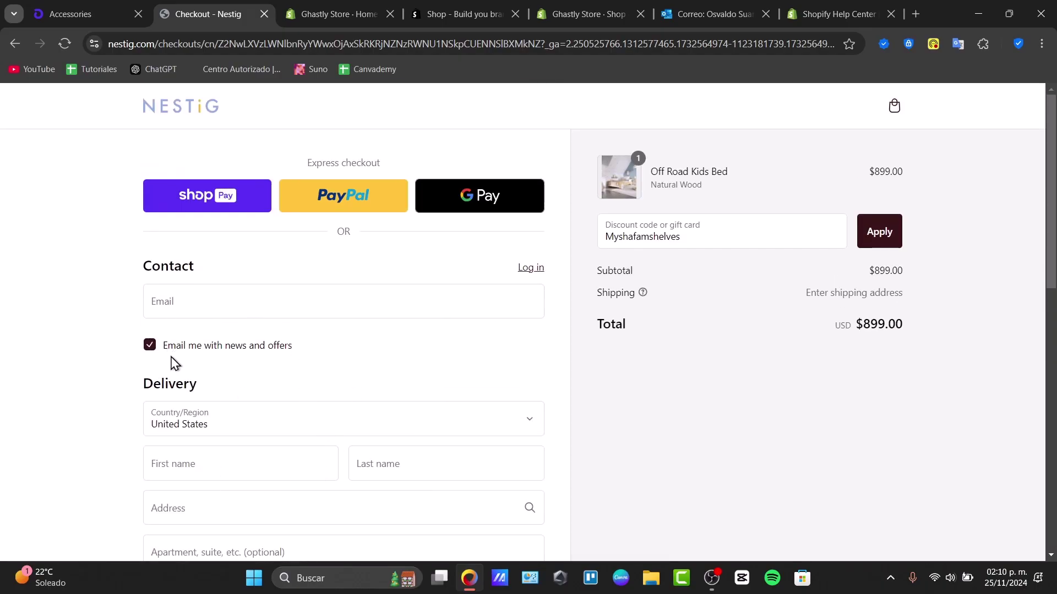
left_click(233, 195)
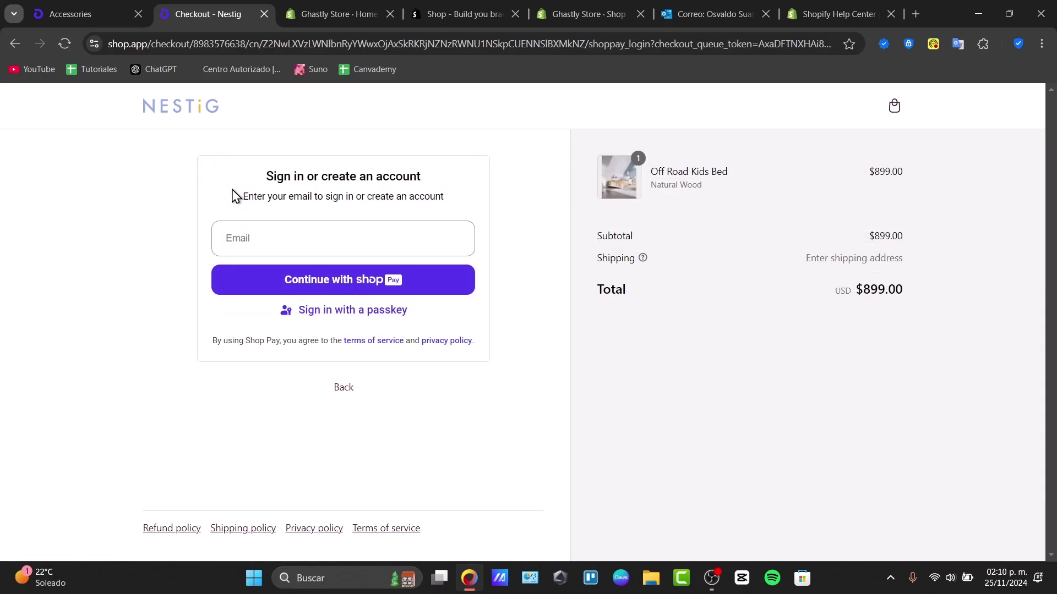
Leave the Shop Pay email field empty and move to the Ghastly Store · Shop admin tab
left_click(337, 239)
left_click(541, 367)
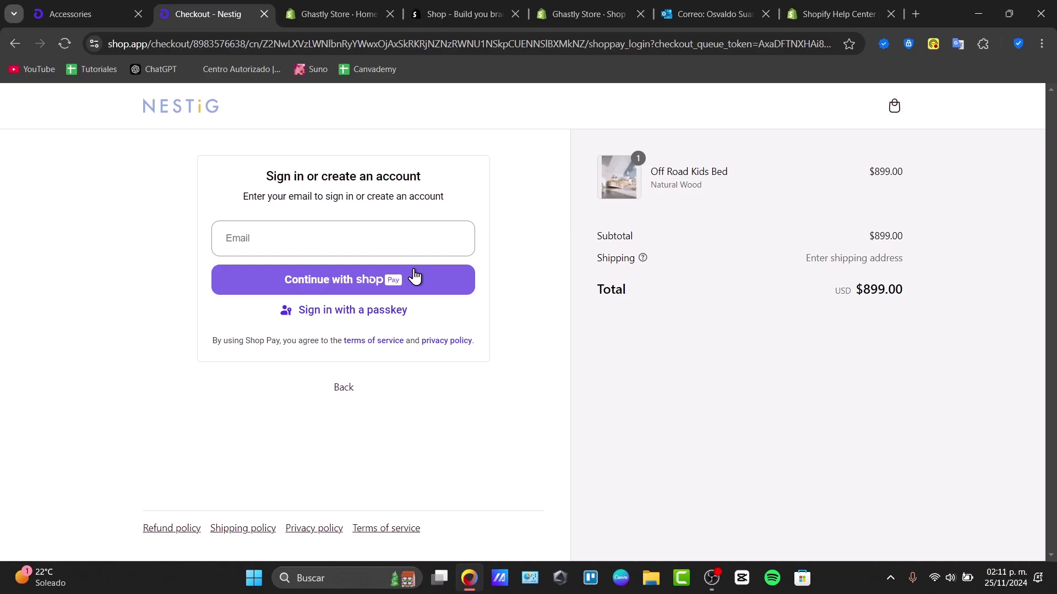
left_click(553, 8)
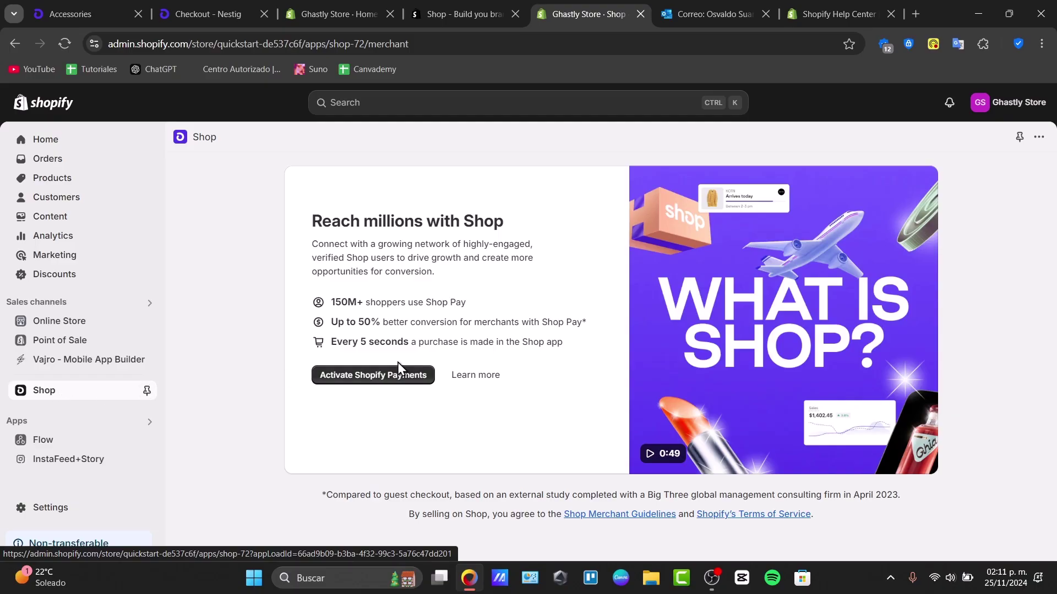
Search the Shopify App Store for 'shop' from the admin's app search
left_click(57, 425)
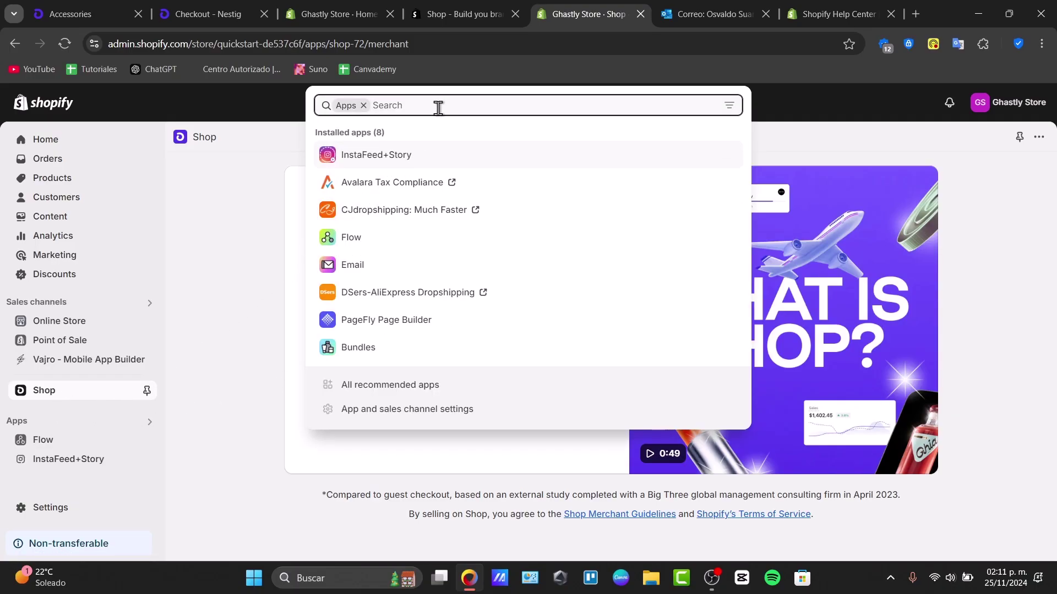
type("shop")
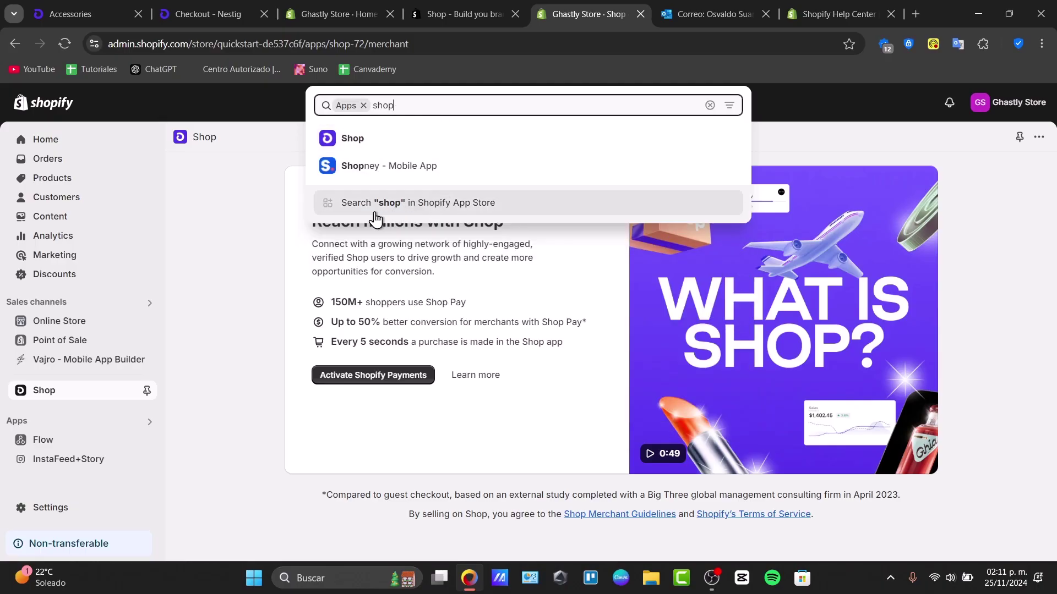
left_click(436, 209)
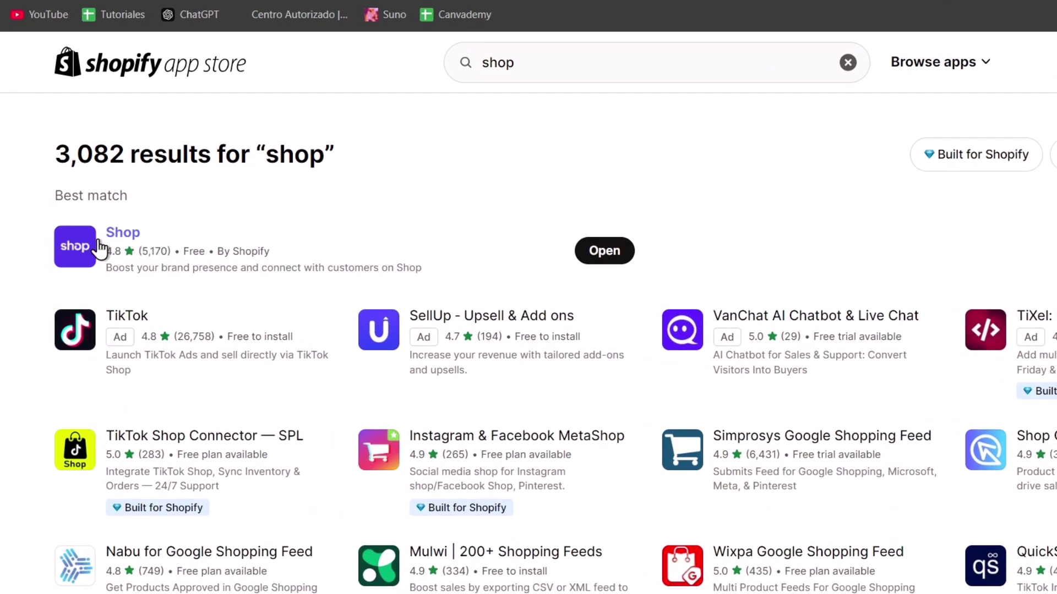
Open Shopify's Shop app, the best match among the 3,082 results
left_click(236, 264)
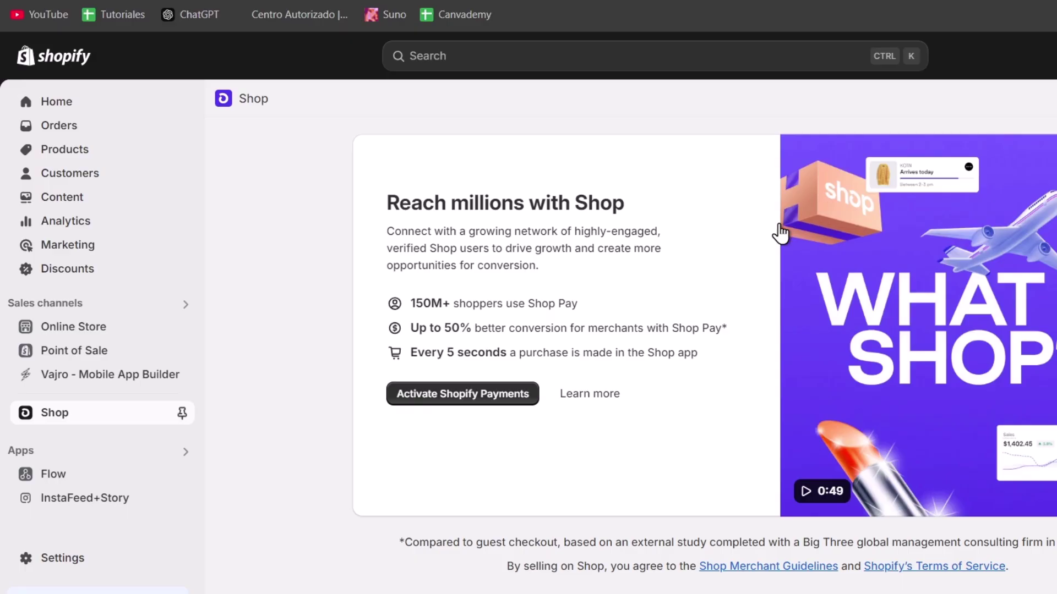
Open Settings > Payments via Activate Shopify Payments, showing the Bogus Gateway provider
left_click(469, 399)
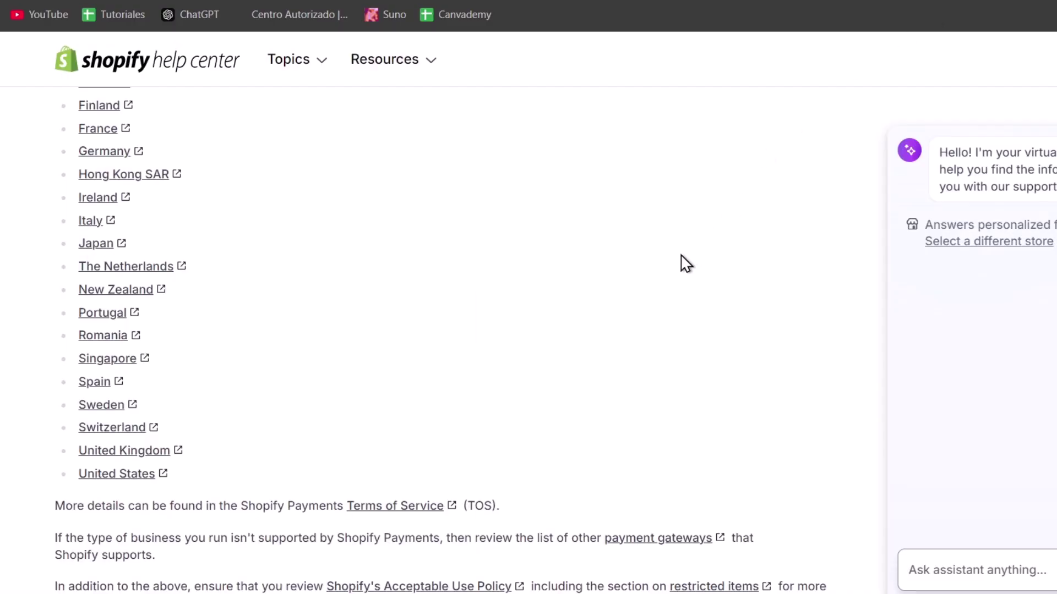
scroll(345, 256, "up", 5)
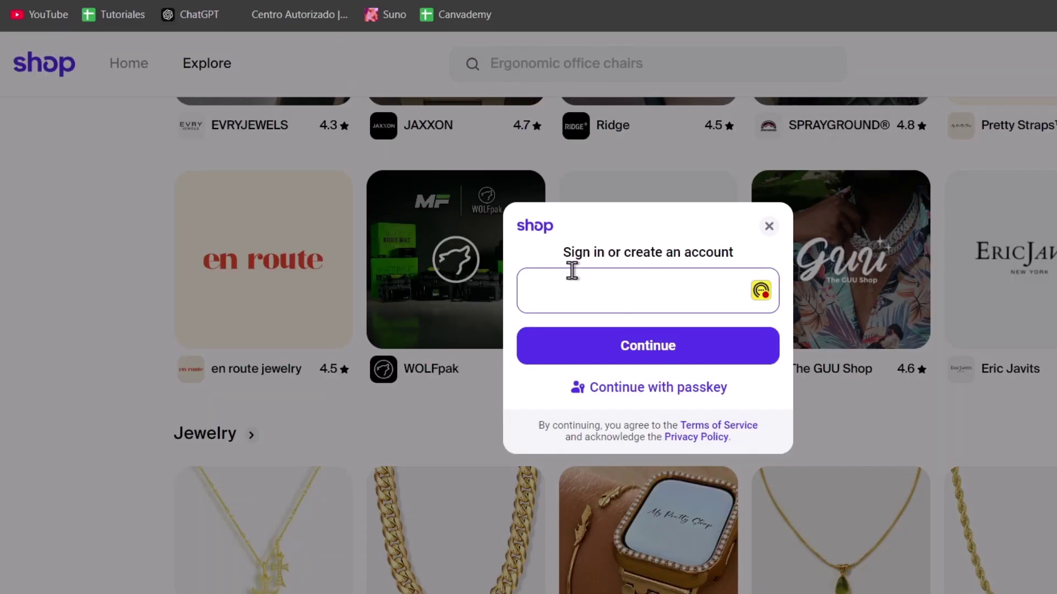
Open a new browser tab and load the stripe.com homepage
key("ctrl+t")
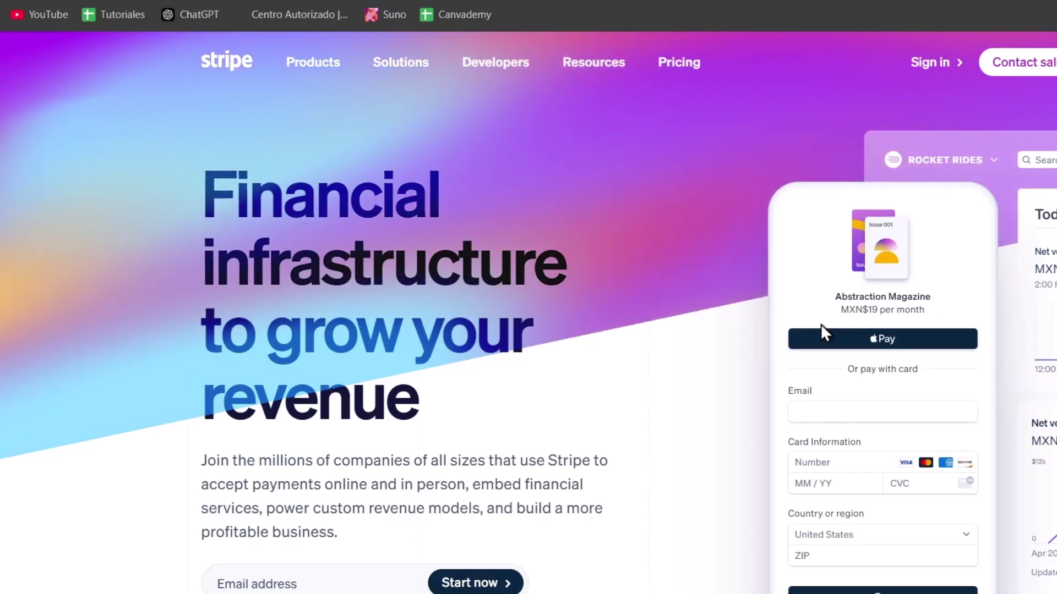
Scroll the Stripe homepage to see the companies using Stripe, then return to the Nestig sign-in tab
scroll(821, 323, "down", 10)
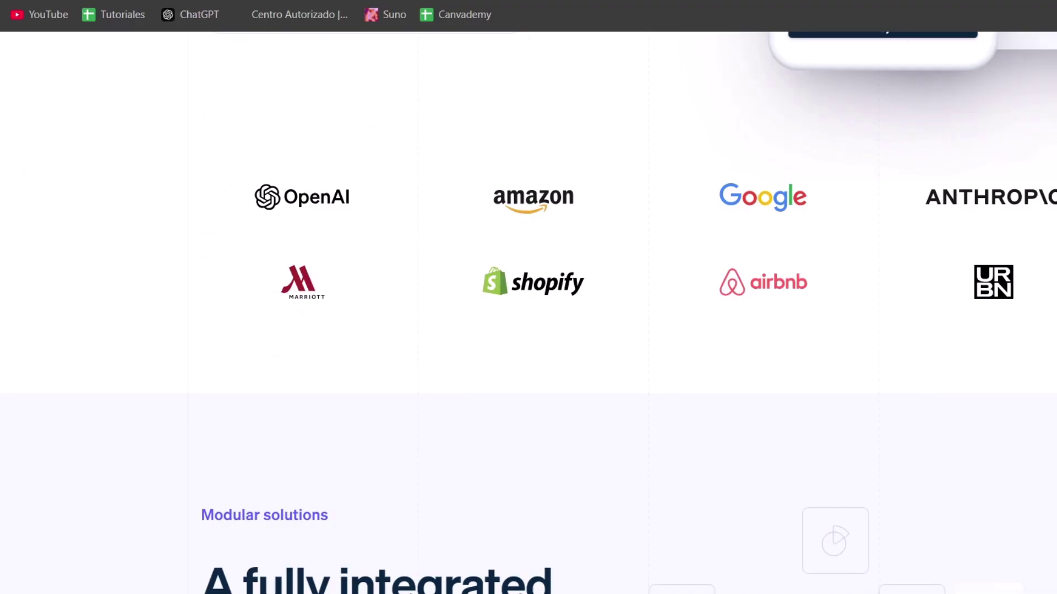
left_click(93, 1)
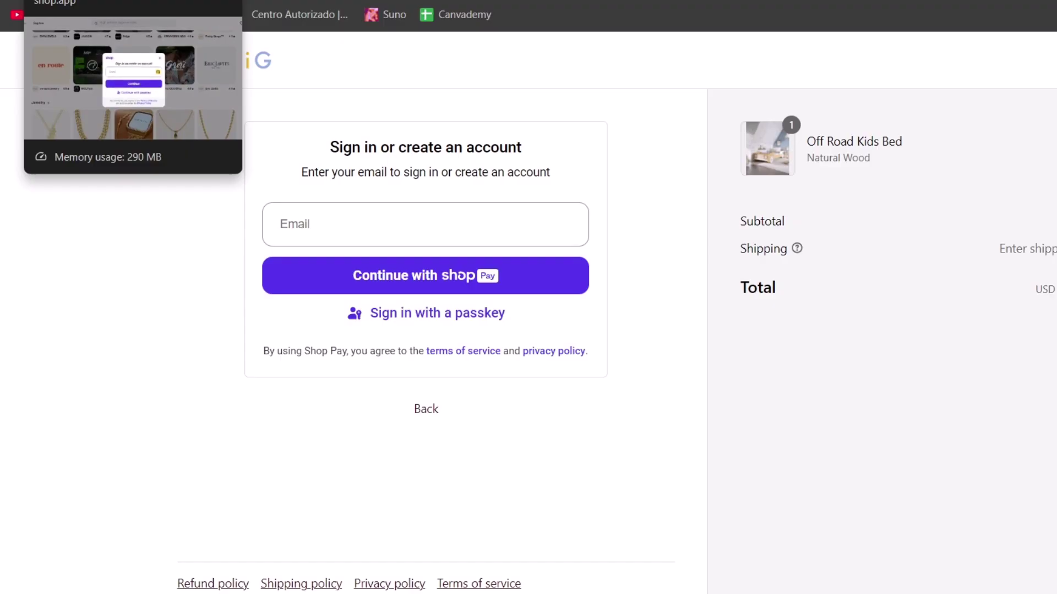
Cycle through the Accessories, Payments and Shop tabs, then go back to Nestig's payment section with Shop Pay chosen
left_click(91, 3)
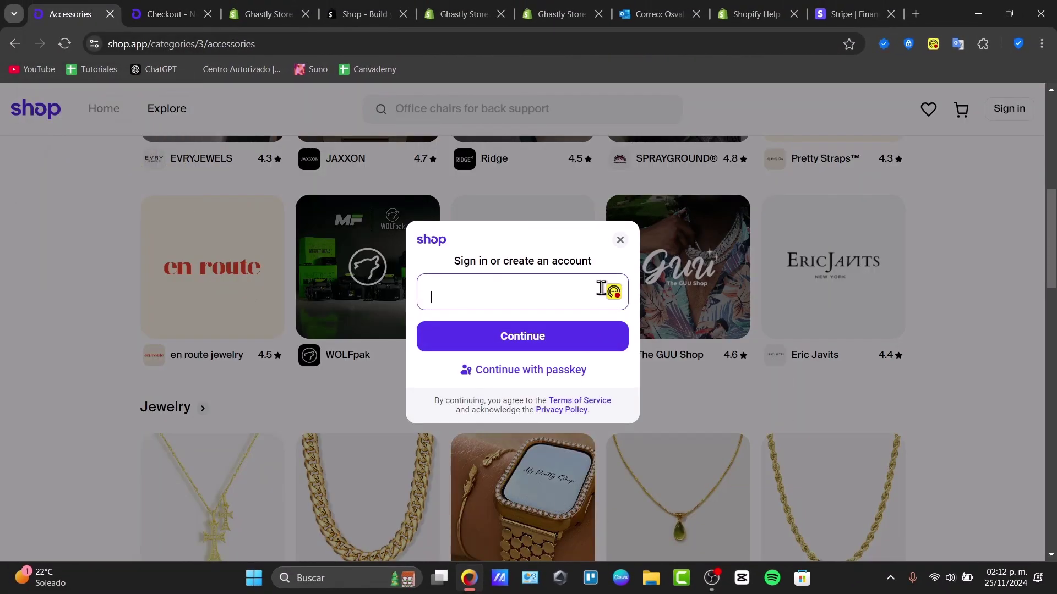
left_click(618, 240)
left_click(549, 8)
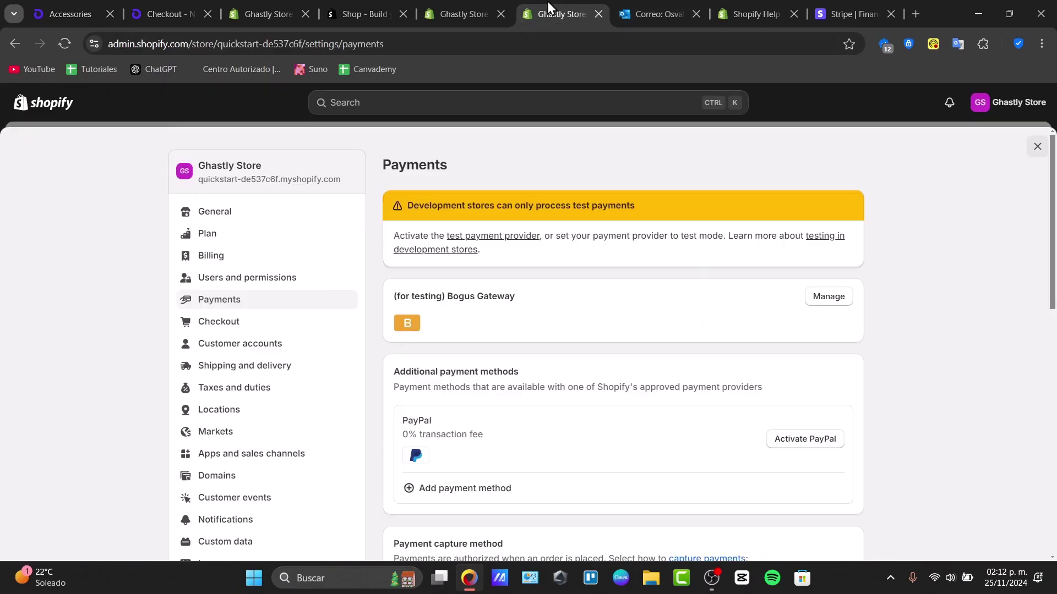
left_click(363, 8)
left_click(163, 7)
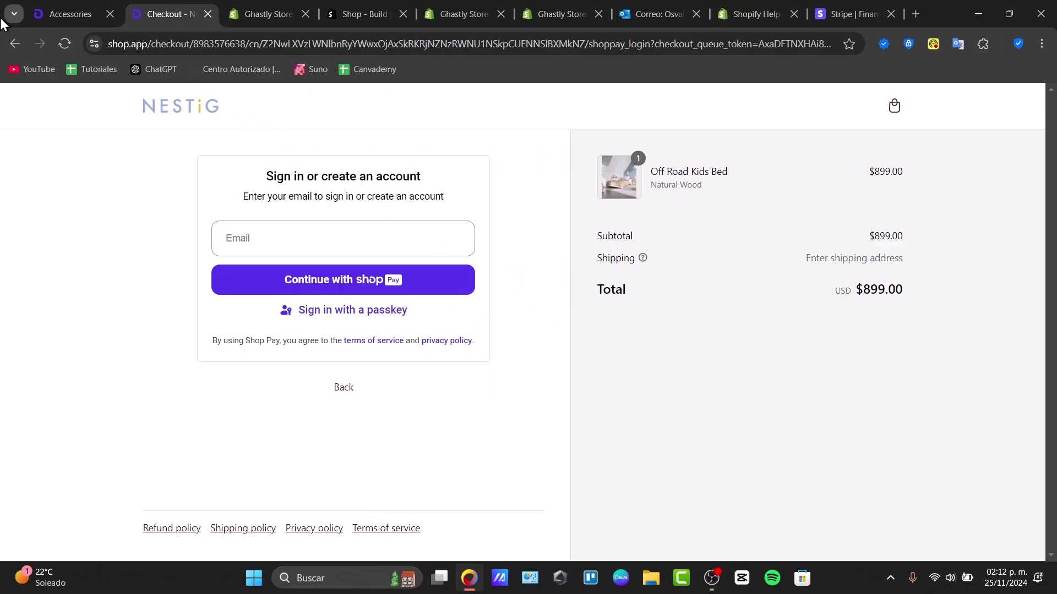
left_click(15, 44)
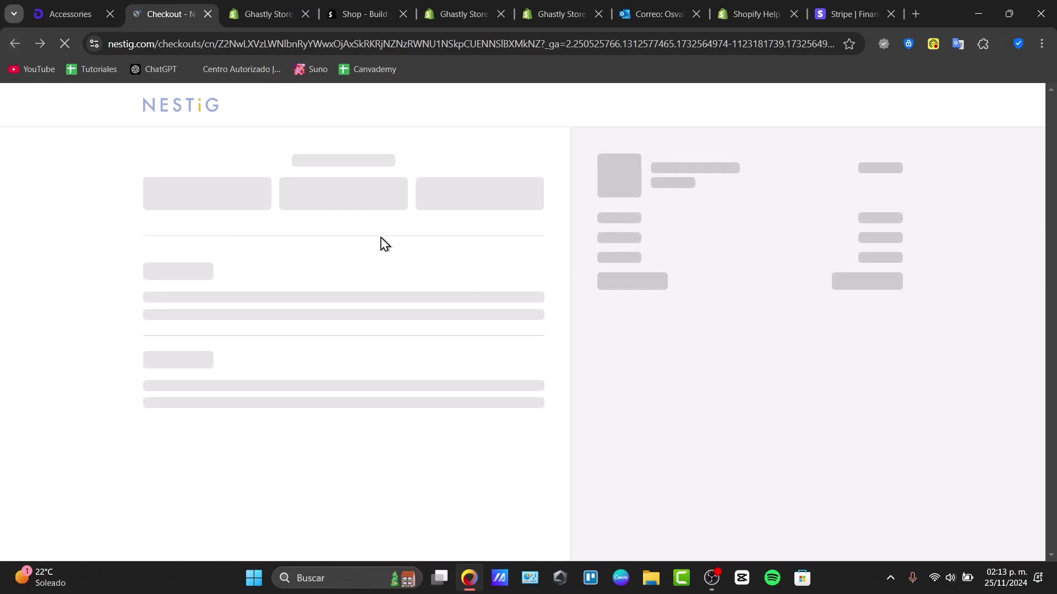
left_click_drag(311, 270, 362, 279)
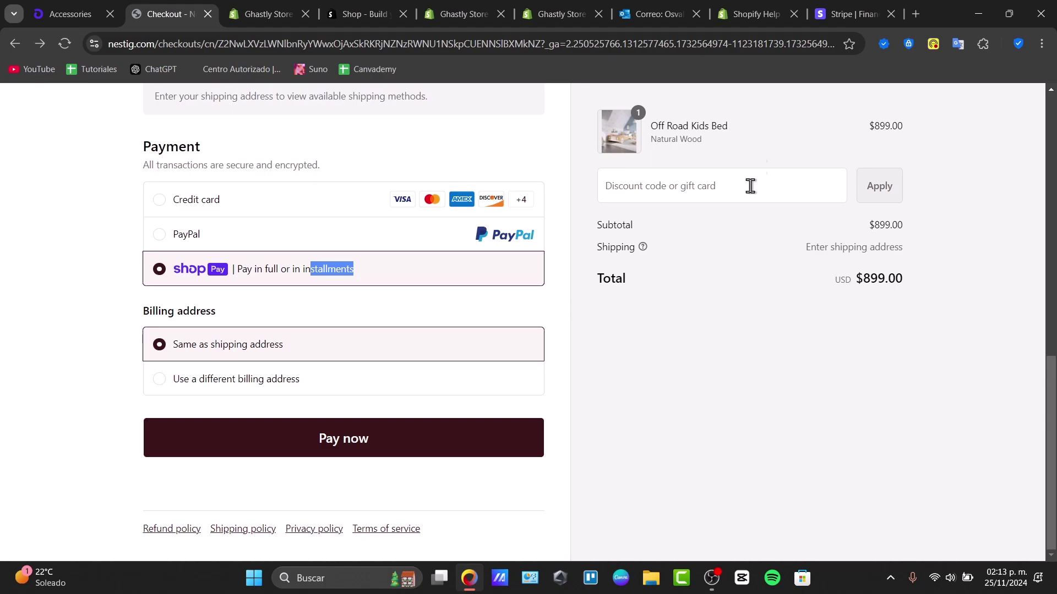
Close the Shopify Help Center and Stripe pages
left_click(746, 3)
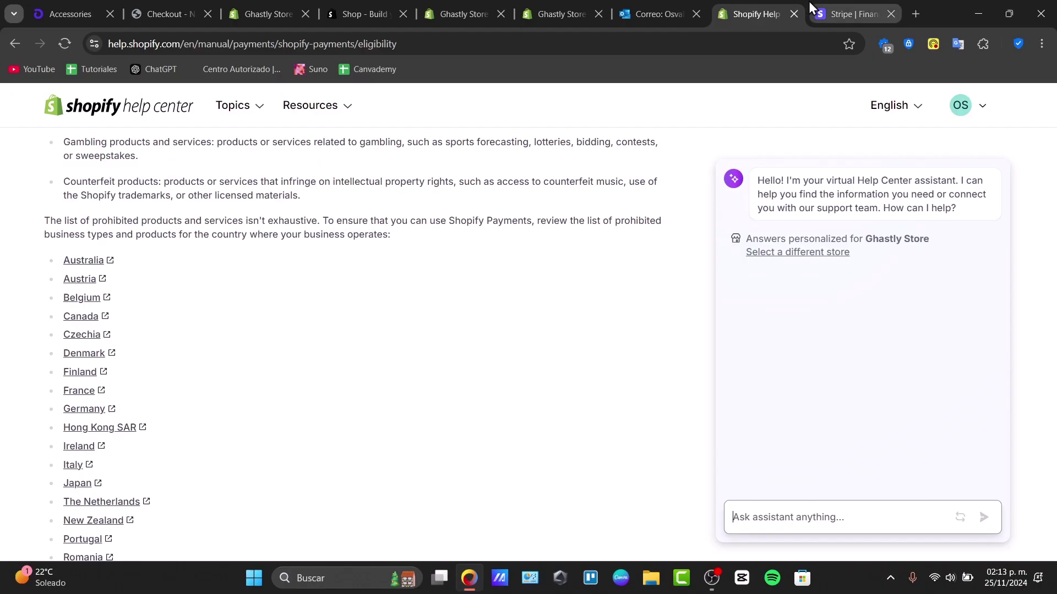
left_click(792, 14)
left_click(791, 13)
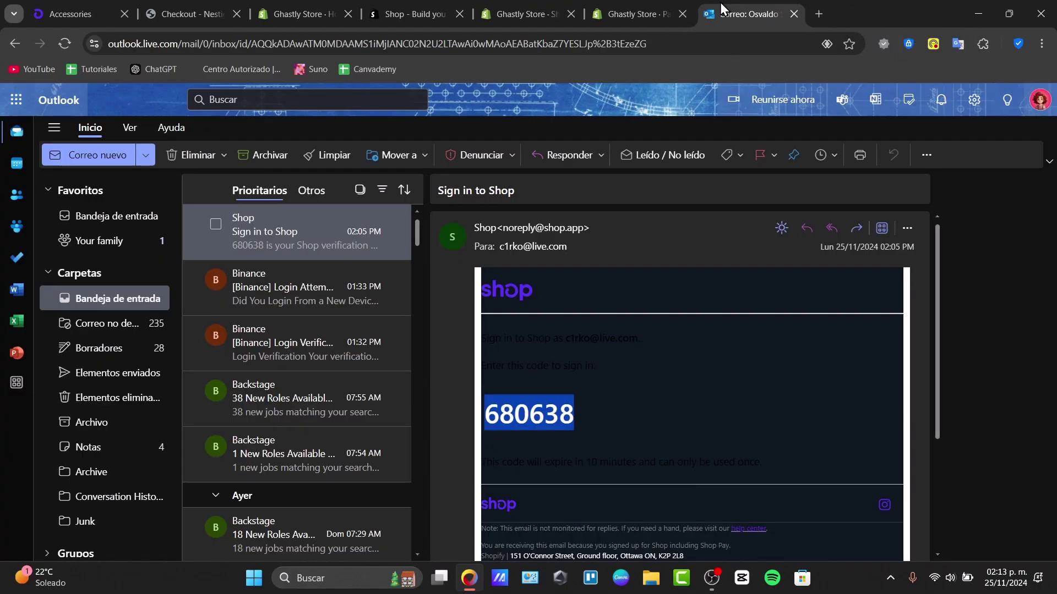
In Payments settings, view the Bogus Gateway settings and return to the third-party providers list
left_click(619, 5)
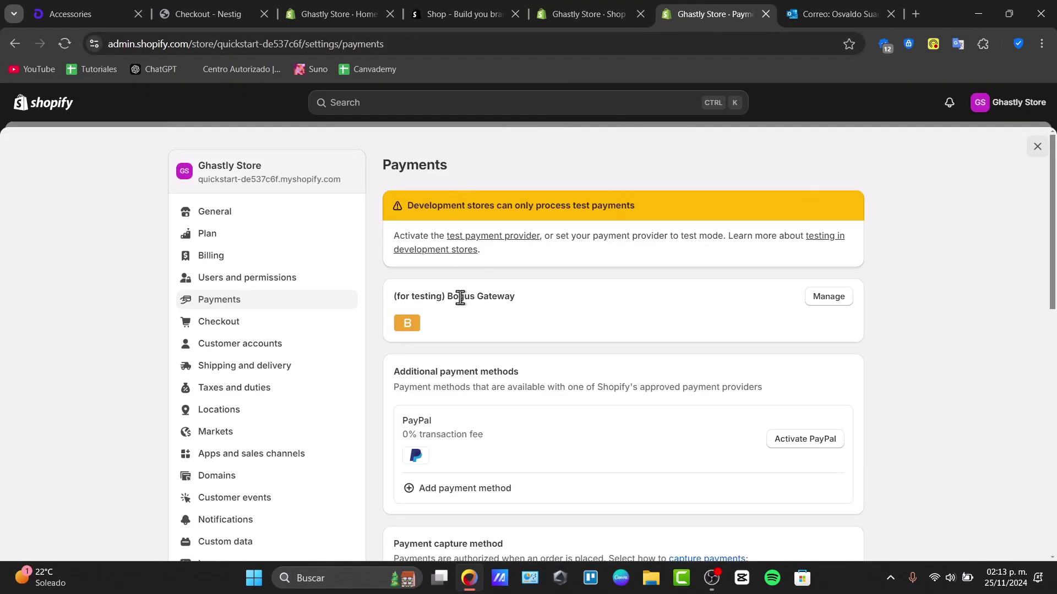
left_click_drag(464, 297, 532, 301)
left_click(821, 303)
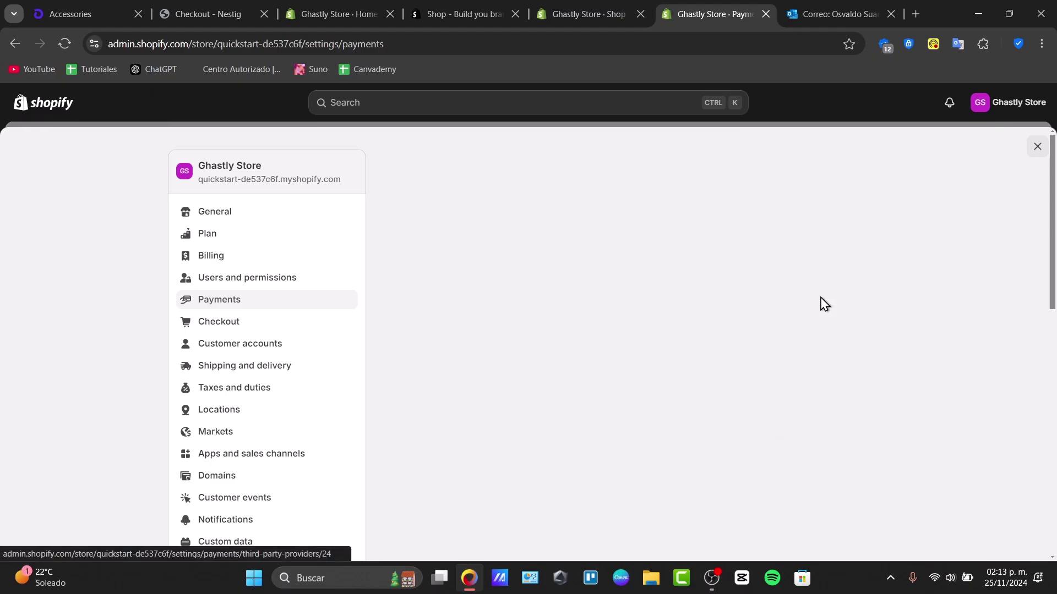
left_click(392, 167)
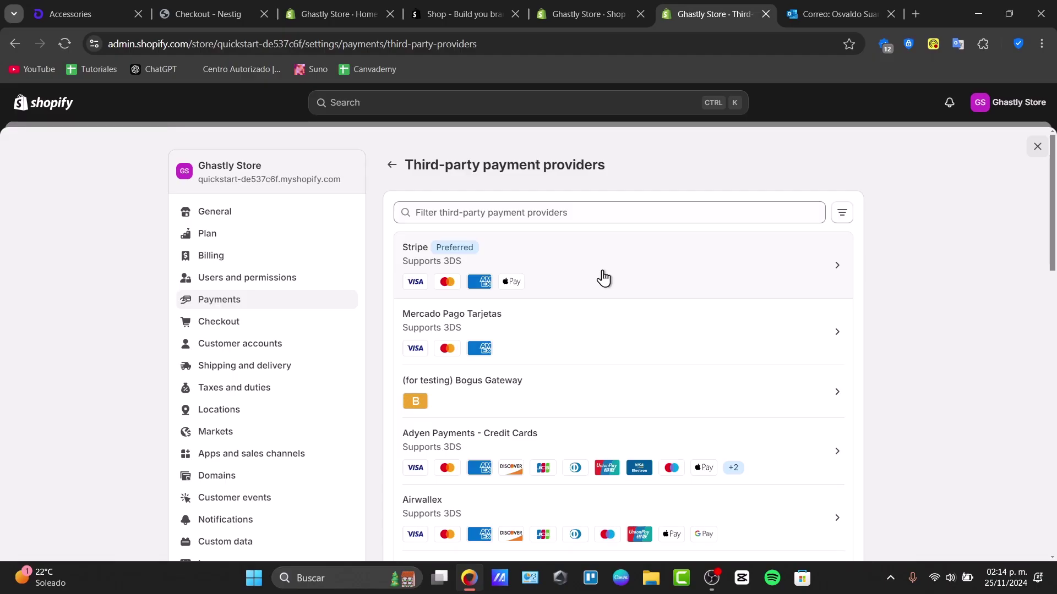
Show the shop.app Accessories page, scrolling past its Jewelry, Backpacks, Wallets and Belts tiles and back up
left_click(200, 5)
left_click(117, 5)
scroll(874, 305, "down", 7)
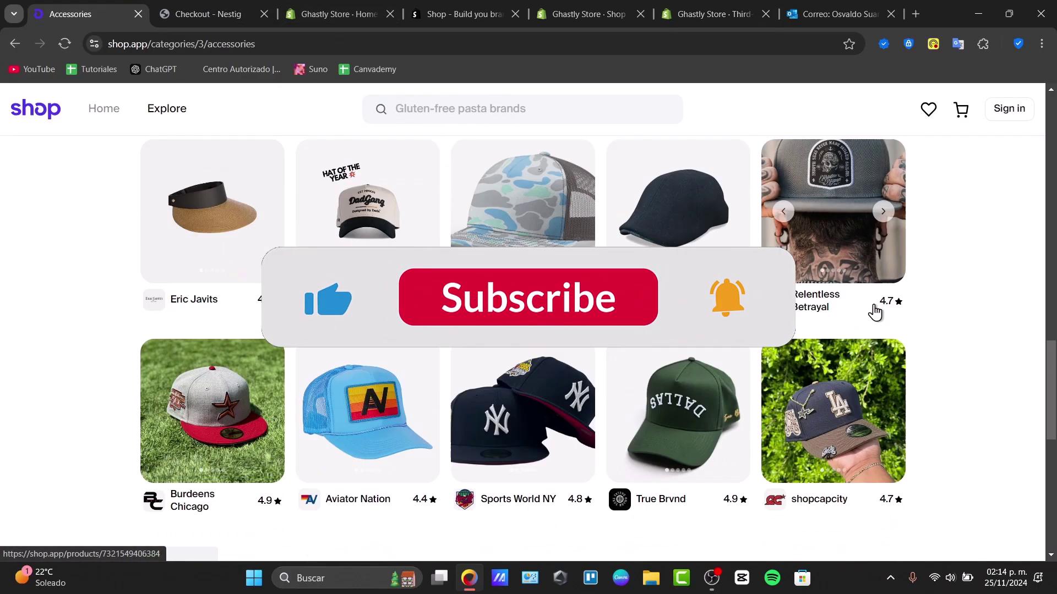
scroll(875, 306, "up", 7)
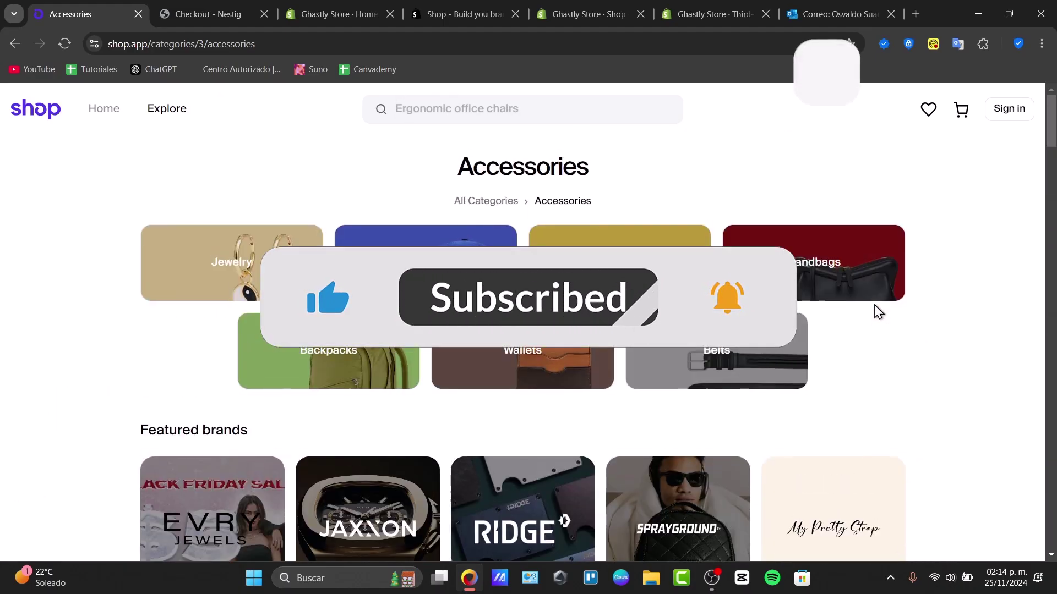